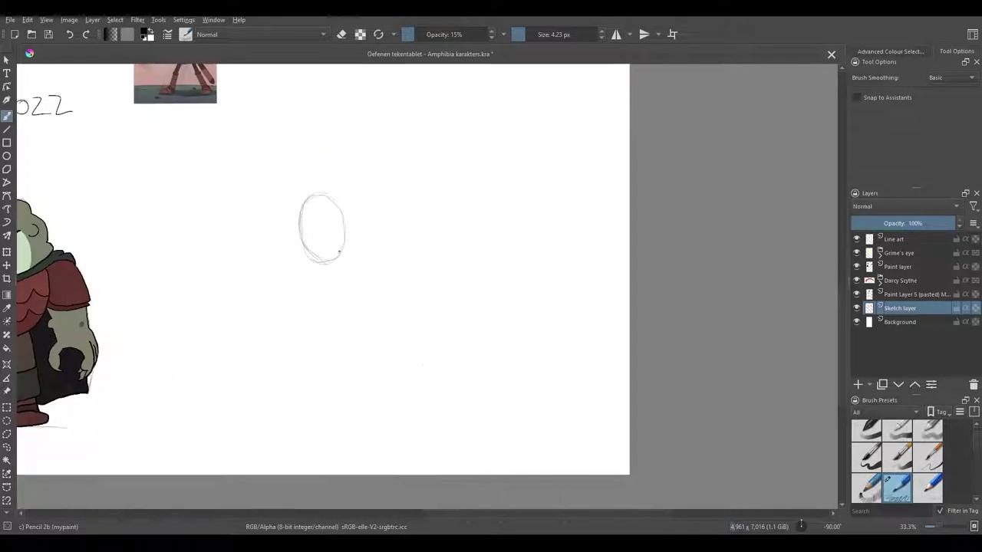
# Sketch the oval head with swept hair, a ponytail, an ear, a nose and a smirking mouth on the sketch layer.
pyautogui.moveTo(334, 197)
pyautogui.mouseDown()
pyautogui.moveTo(303, 252)
pyautogui.moveTo(289, 247)
pyautogui.moveTo(272, 227)
pyautogui.moveTo(283, 182)
pyautogui.moveTo(319, 184)
pyautogui.moveTo(343, 194)
pyautogui.moveTo(339, 206)
pyautogui.moveTo(372, 209)
pyautogui.moveTo(372, 258)
pyautogui.mouseUp()
pyautogui.moveTo(327, 229)
pyautogui.mouseDown()
pyautogui.moveTo(349, 216)
pyautogui.moveTo(354, 227)
pyautogui.moveTo(340, 217)
pyautogui.mouseUp()
pyautogui.press('e')
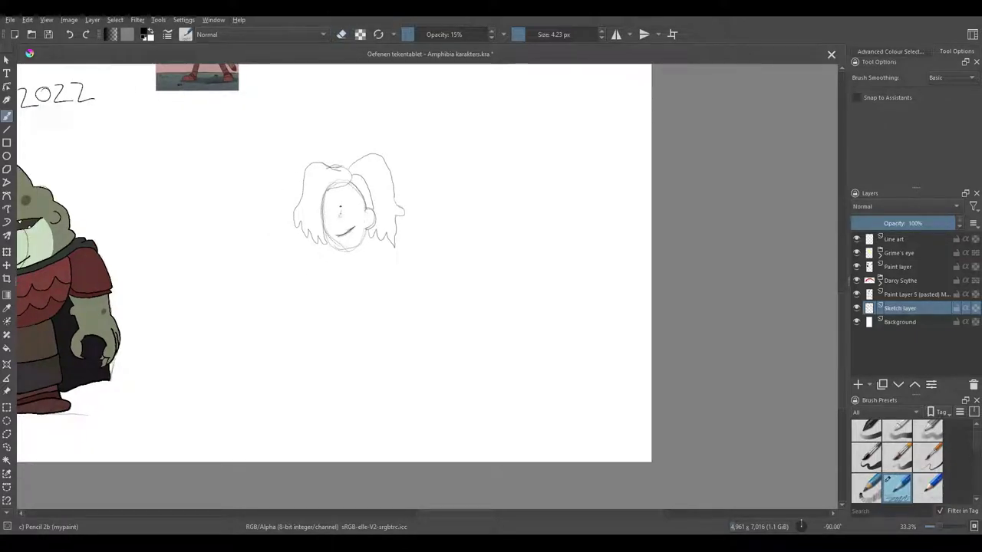
# Erase the nose from the sketched face and draw a slanted guide line for the eyes.
pyautogui.scroll(2, 337, 214)
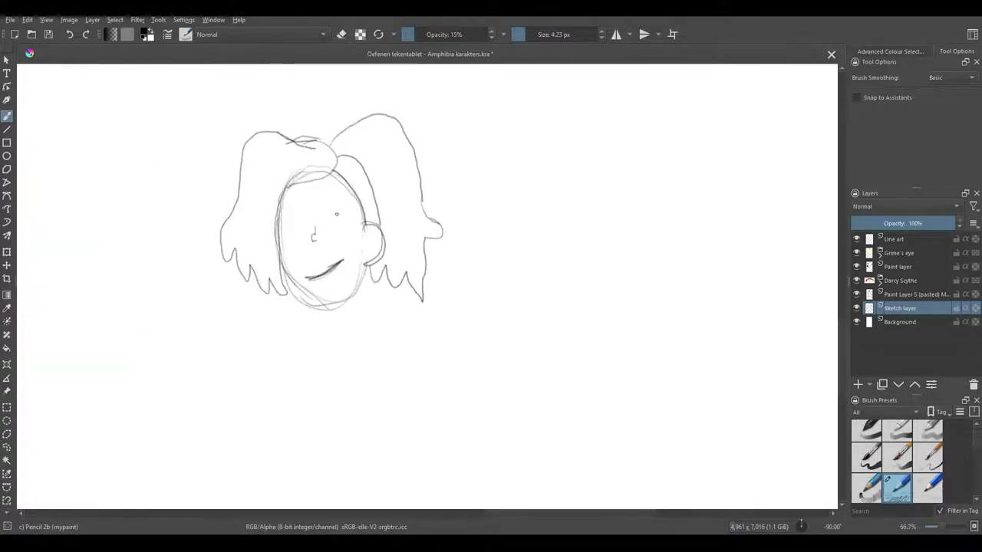
pyautogui.moveTo(285, 227)
pyautogui.mouseDown()
pyautogui.moveTo(346, 219)
pyautogui.moveTo(311, 243)
pyautogui.moveTo(359, 221)
pyautogui.moveTo(381, 269)
pyautogui.mouseUp()
pyautogui.hotkey('ctrl', 'z')
pyautogui.hotkey('ctrl', 'z')
pyautogui.press('e')
pyautogui.press('e')
pyautogui.press('e')
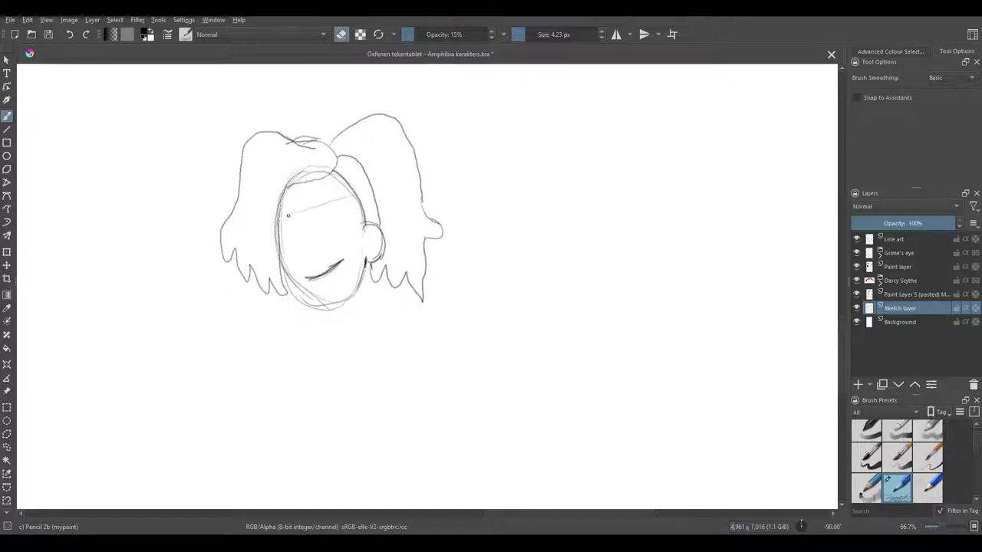
# Draw scowling eyes with slanted brows and a small nose, and erase the eye guide line.
pyautogui.press('e')
pyautogui.moveTo(348, 216)
pyautogui.mouseDown()
pyautogui.moveTo(284, 221)
pyautogui.moveTo(312, 213)
pyautogui.mouseUp()
pyautogui.press('e')
pyautogui.press('e')
pyautogui.press('e')
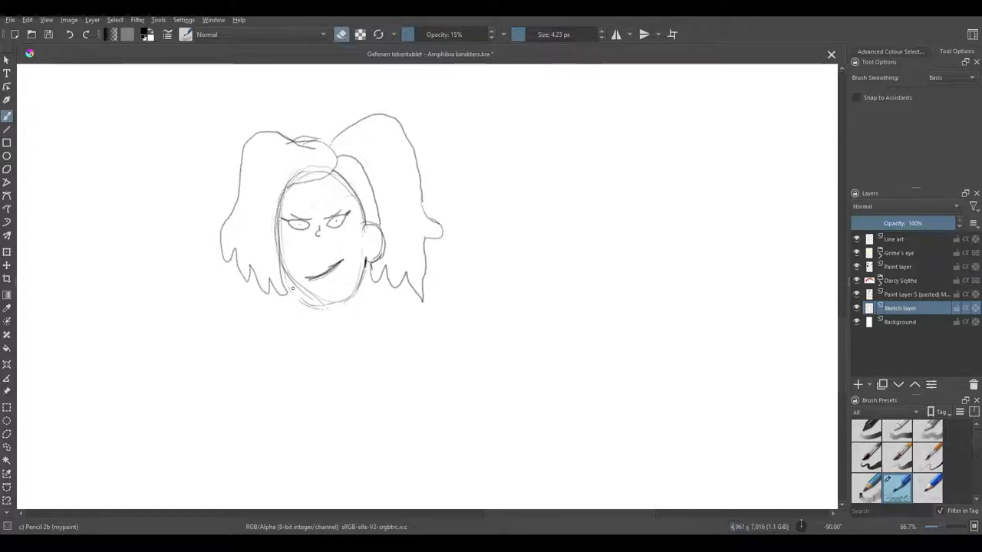
pyautogui.hotkey('ctrl', 'r')
pyautogui.moveTo(449, 230); pyautogui.dragTo(202, 333)
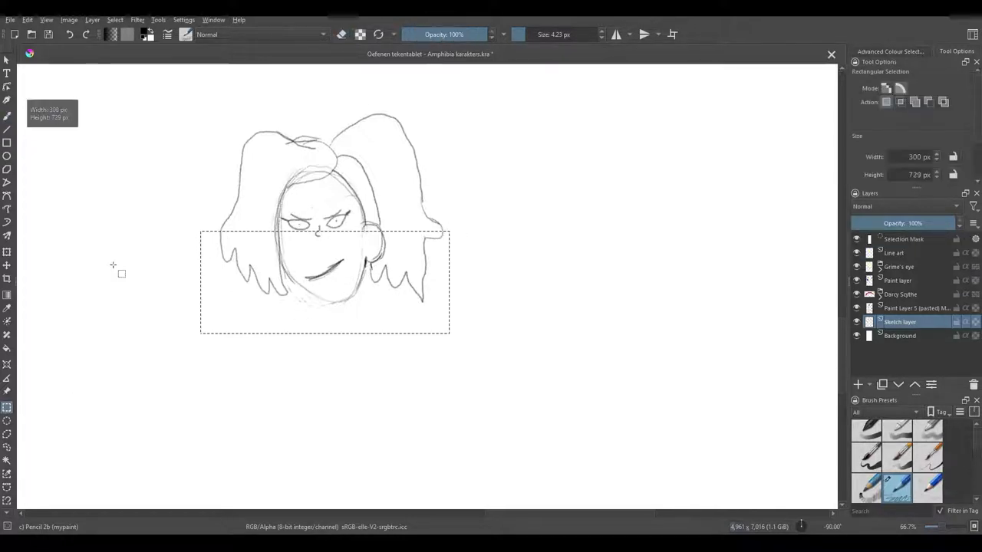
pyautogui.press('t')
pyautogui.moveTo(305, 299); pyautogui.dragTo(305, 280)
pyautogui.hotkey('ctrl', 'z')
pyautogui.hotkey('ctrl', 'shift', 'a')
# Outline the mouth, chin and ear with a polygonal selection, shift them upward to shorten the face, and deselect.
pyautogui.click(7, 433)
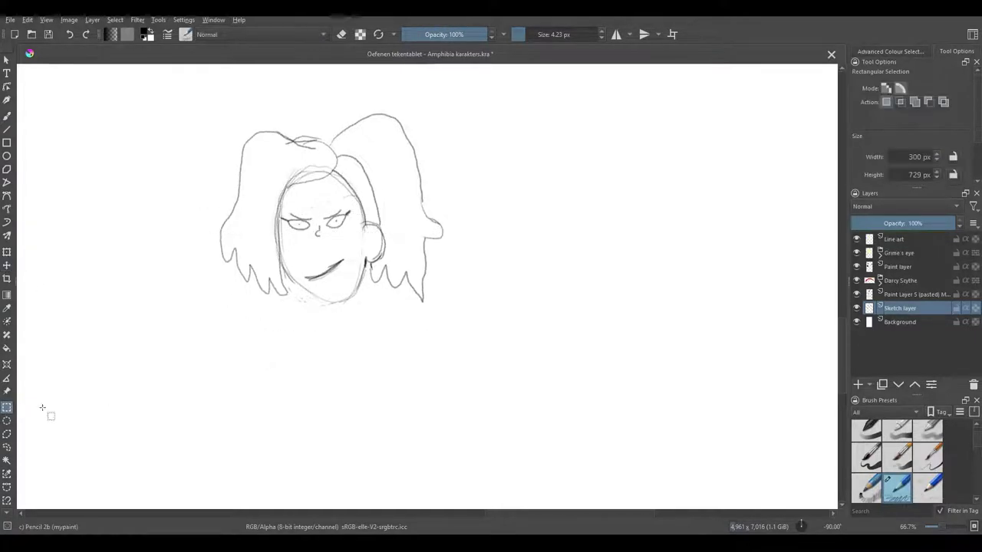
pyautogui.rightClick(281, 232)
pyautogui.press('Escape')
pyautogui.click(269, 244)
pyautogui.click(333, 317)
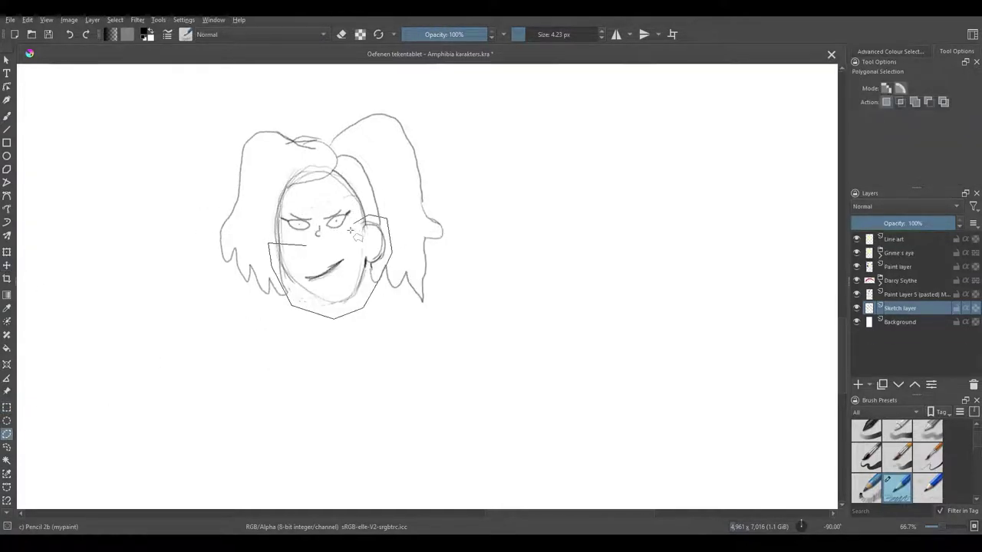
pyautogui.click(386, 217)
pyautogui.doubleClick(341, 244)
pyautogui.press('t')
pyautogui.moveTo(323, 266); pyautogui.dragTo(323, 250)
pyautogui.press('b')
pyautogui.rightClick(335, 307)
pyautogui.click(353, 320)
# Erase the old chin lines, then redraw the rounded jaw and the hair edge below the ear.
pyautogui.press('e')
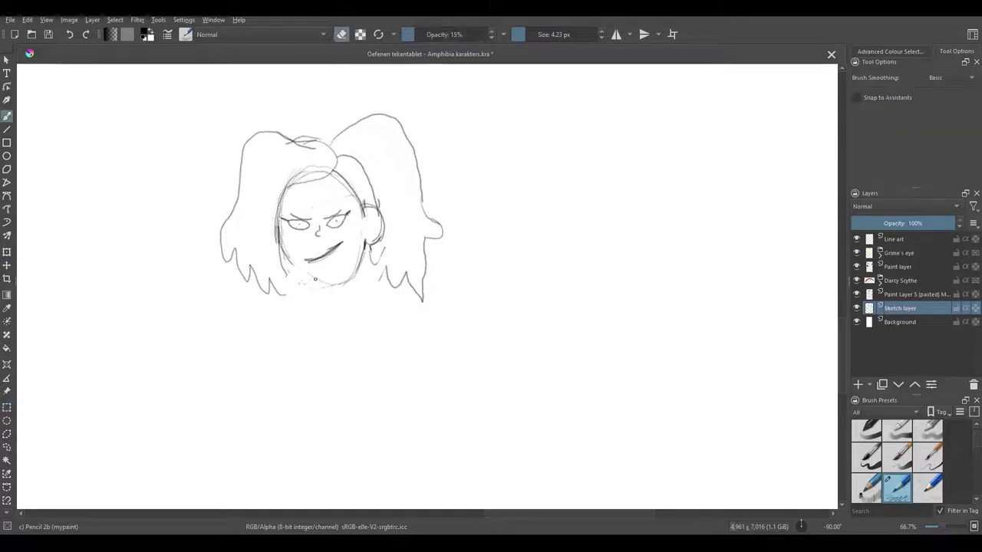
pyautogui.press('e')
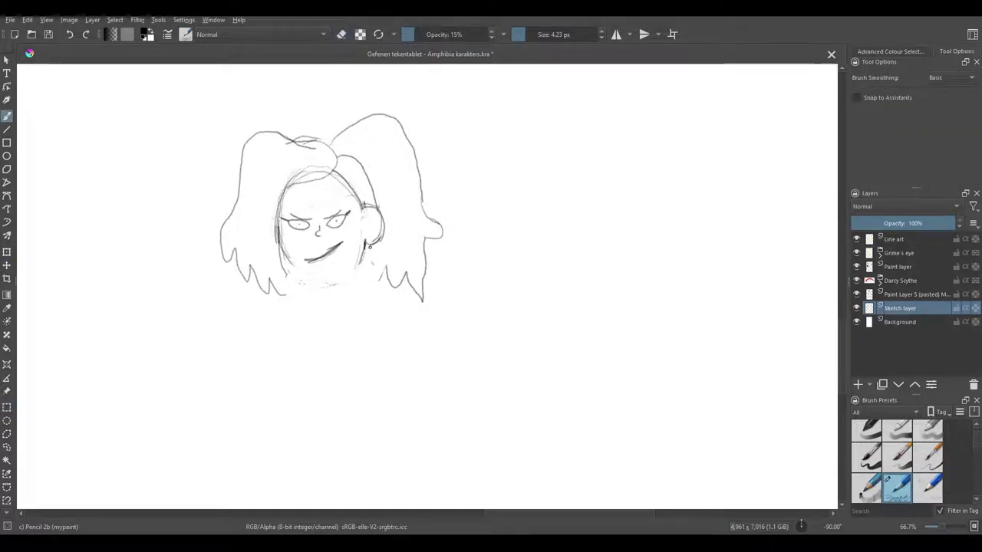
pyautogui.moveTo(371, 246); pyautogui.dragTo(379, 281)
pyautogui.press('e')
pyautogui.moveTo(289, 257)
pyautogui.mouseDown()
pyautogui.moveTo(347, 276)
pyautogui.moveTo(364, 266)
pyautogui.mouseUp()
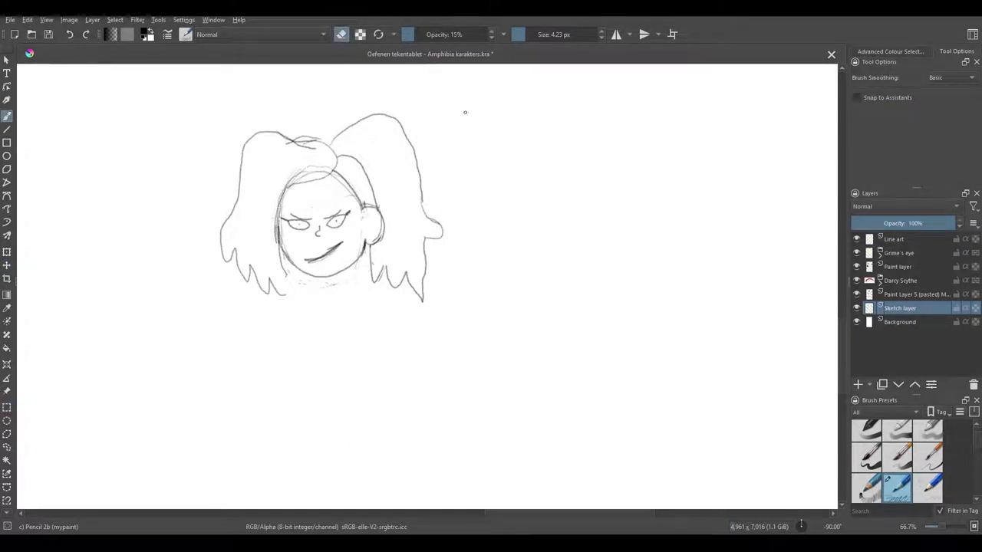
# Enlarge the eraser to 21.91 px and erase the hair and ear around the face.
pyautogui.press(']')
pyautogui.press(']')
pyautogui.press(']')
pyautogui.press(']')
pyautogui.press(']')
pyautogui.press(']')
pyautogui.moveTo(244, 136)
pyautogui.mouseDown()
pyautogui.moveTo(228, 258)
pyautogui.moveTo(270, 296)
pyautogui.mouseUp()
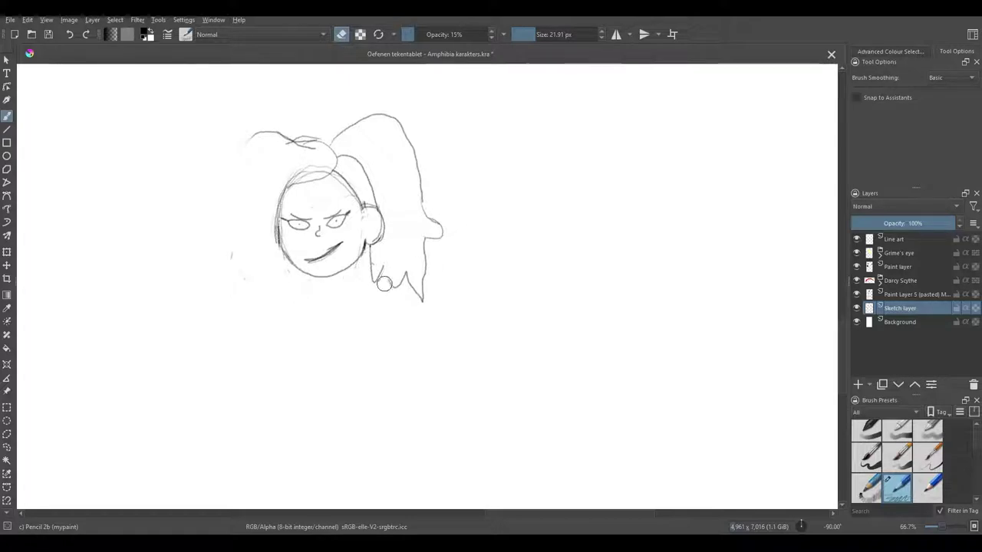
pyautogui.moveTo(384, 284)
pyautogui.mouseDown()
pyautogui.moveTo(423, 279)
pyautogui.moveTo(412, 174)
pyautogui.moveTo(334, 138)
pyautogui.moveTo(375, 188)
pyautogui.moveTo(417, 166)
pyautogui.mouseUp()
pyautogui.moveTo(373, 268); pyautogui.dragTo(376, 201)
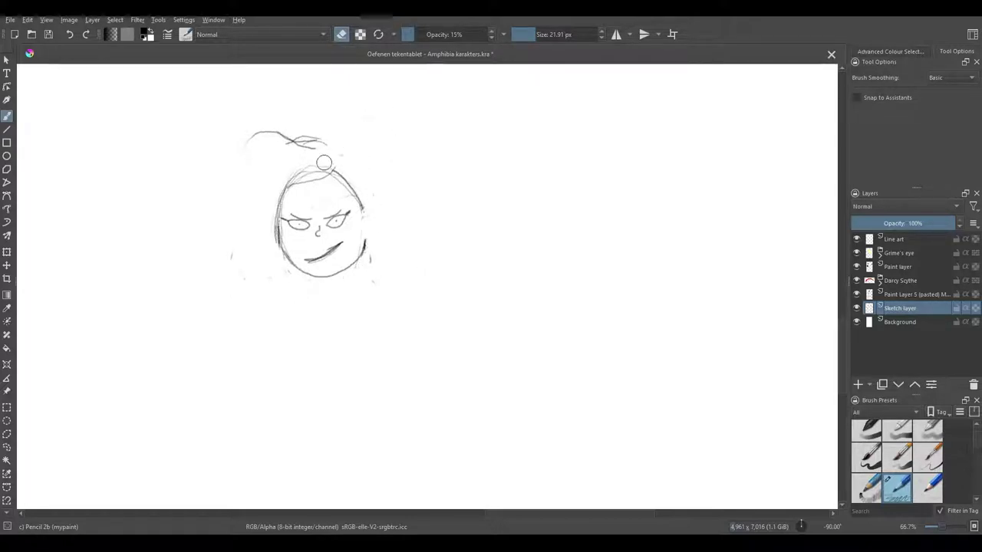
pyautogui.moveTo(323, 163)
pyautogui.mouseDown()
pyautogui.moveTo(326, 137)
pyautogui.moveTo(312, 184)
pyautogui.moveTo(375, 130)
pyautogui.mouseUp()
# Redraw the rounded top of the head outline and thin the mouth line with a 5.15 px brush.
pyautogui.press('e')
pyautogui.moveTo(285, 192)
pyautogui.mouseDown()
pyautogui.moveTo(350, 183)
pyautogui.moveTo(366, 244)
pyautogui.moveTo(325, 256)
pyautogui.mouseUp()
pyautogui.press('e')
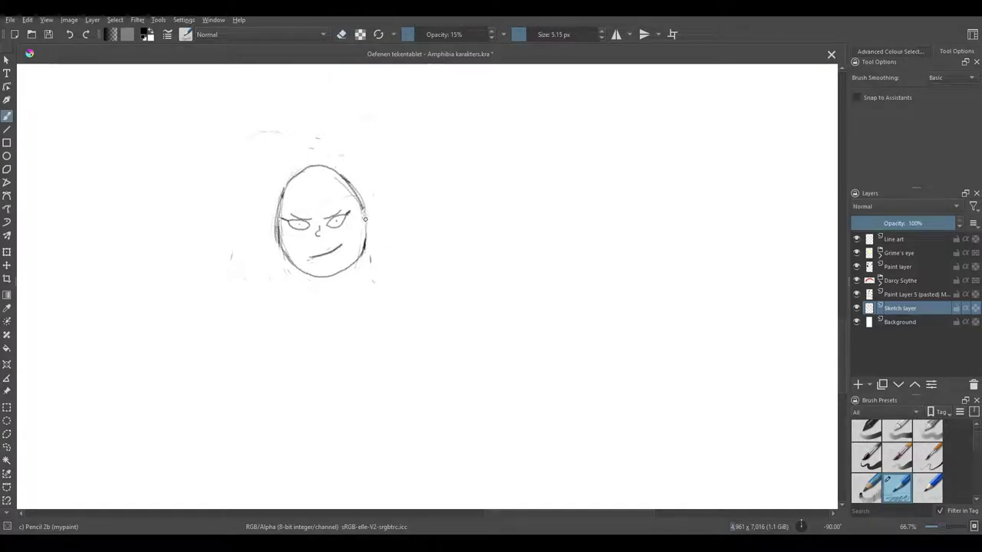
# Draw a small ear on the right edge of the head and clean up the lines around it.
pyautogui.press('e')
pyautogui.press('e')
pyautogui.moveTo(376, 217); pyautogui.dragTo(376, 233)
pyautogui.press('e')
pyautogui.press('e')
pyautogui.press('e')
# Draw the wavy hairline, the hair knot and the hair falling in ragged tips along the face's left side.
pyautogui.moveTo(319, 179); pyautogui.dragTo(282, 206)
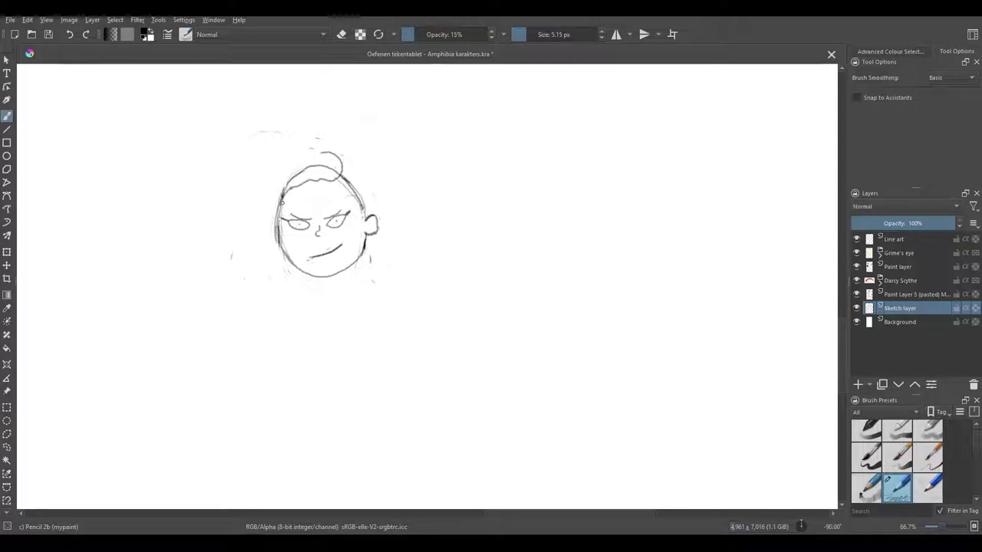
pyautogui.press('e')
pyautogui.moveTo(314, 158)
pyautogui.mouseDown()
pyautogui.moveTo(291, 180)
pyautogui.moveTo(314, 159)
pyautogui.moveTo(258, 193)
pyautogui.mouseUp()
pyautogui.press('e')
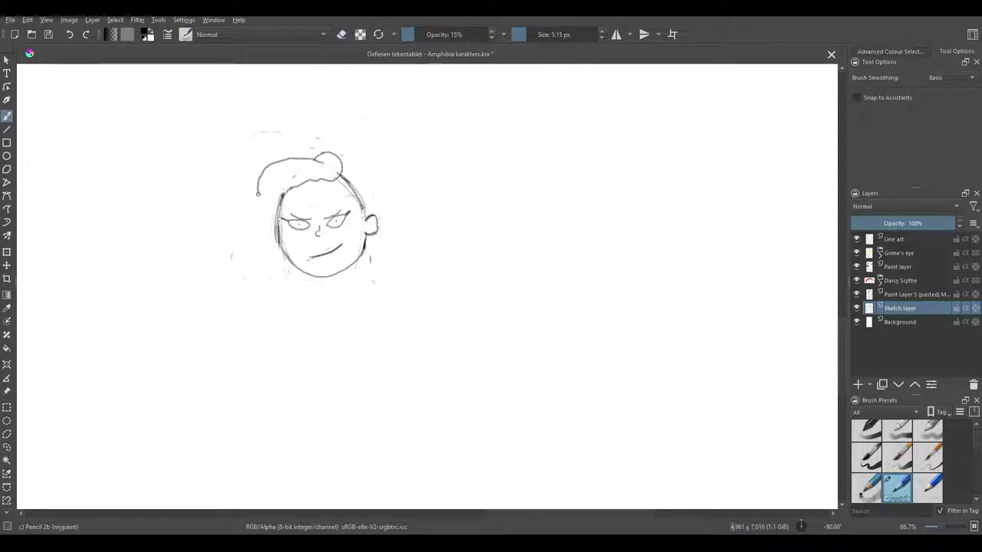
pyautogui.moveTo(317, 161)
pyautogui.mouseDown()
pyautogui.moveTo(268, 168)
pyautogui.moveTo(249, 228)
pyautogui.moveTo(258, 249)
pyautogui.moveTo(287, 259)
pyautogui.moveTo(257, 245)
pyautogui.moveTo(255, 251)
pyautogui.mouseUp()
pyautogui.hotkey('ctrl', 'z')
pyautogui.hotkey('ctrl', 'z')
pyautogui.press('e')
pyautogui.press('e')
pyautogui.press('e')
# Strengthen the face's left outline and clean up the hairline between the hair knot and the ear.
pyautogui.moveTo(287, 192); pyautogui.dragTo(277, 256)
pyautogui.moveTo(285, 191); pyautogui.dragTo(275, 225)
pyautogui.press('e')
pyautogui.moveTo(314, 184)
pyautogui.mouseDown()
pyautogui.moveTo(338, 175)
pyautogui.moveTo(364, 209)
pyautogui.mouseUp()
pyautogui.press('e')
pyautogui.moveTo(340, 177)
pyautogui.mouseDown()
pyautogui.moveTo(363, 182)
pyautogui.moveTo(346, 183)
pyautogui.moveTo(364, 208)
pyautogui.mouseUp()
# Draw the ponytail from the hair knot down past the ear, ending in jagged tips.
pyautogui.press('e')
pyautogui.moveTo(339, 160)
pyautogui.mouseDown()
pyautogui.moveTo(369, 153)
pyautogui.moveTo(397, 218)
pyautogui.mouseUp()
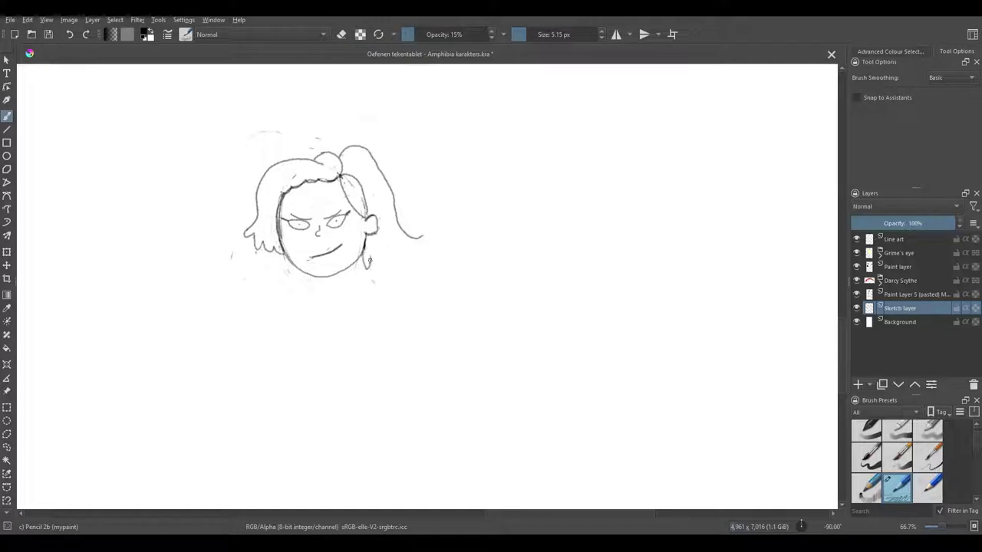
pyautogui.hotkey('ctrl', 'z')
pyautogui.hotkey('ctrl', 'shift', 'z')
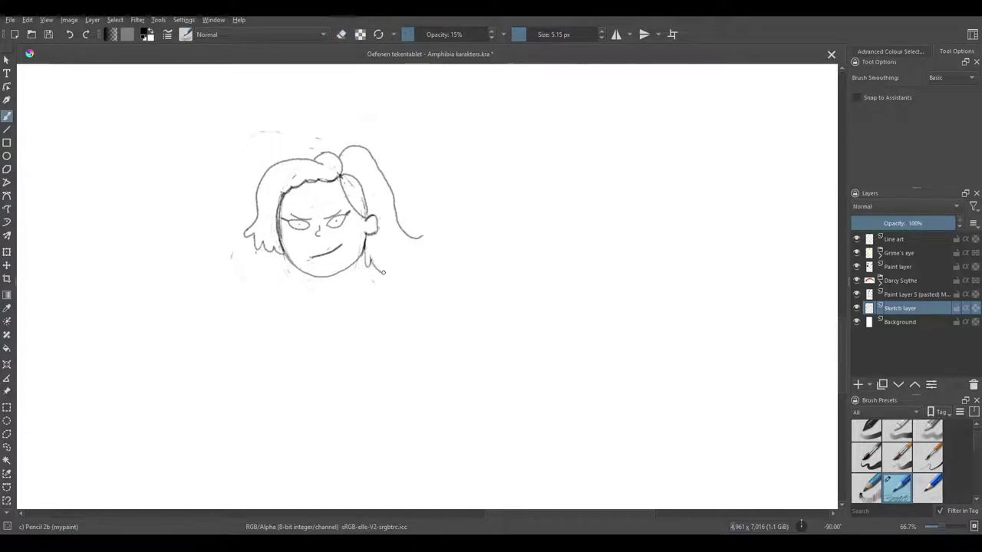
pyautogui.moveTo(383, 271)
pyautogui.mouseDown()
pyautogui.moveTo(410, 282)
pyautogui.moveTo(418, 236)
pyautogui.moveTo(400, 226)
pyautogui.mouseUp()
pyautogui.press('e')
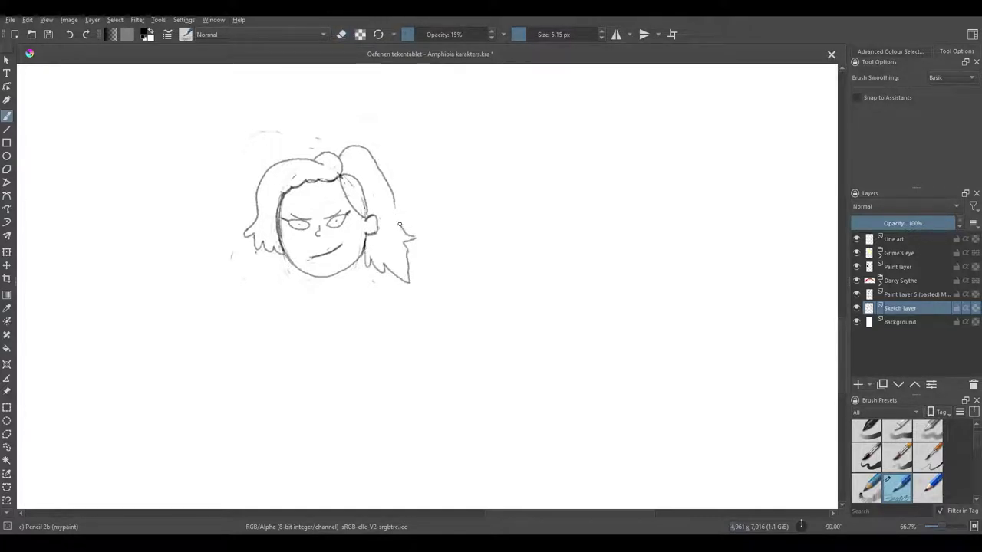
pyautogui.moveTo(349, 267)
pyautogui.mouseDown()
pyautogui.moveTo(370, 279)
pyautogui.moveTo(381, 390)
pyautogui.mouseUp()
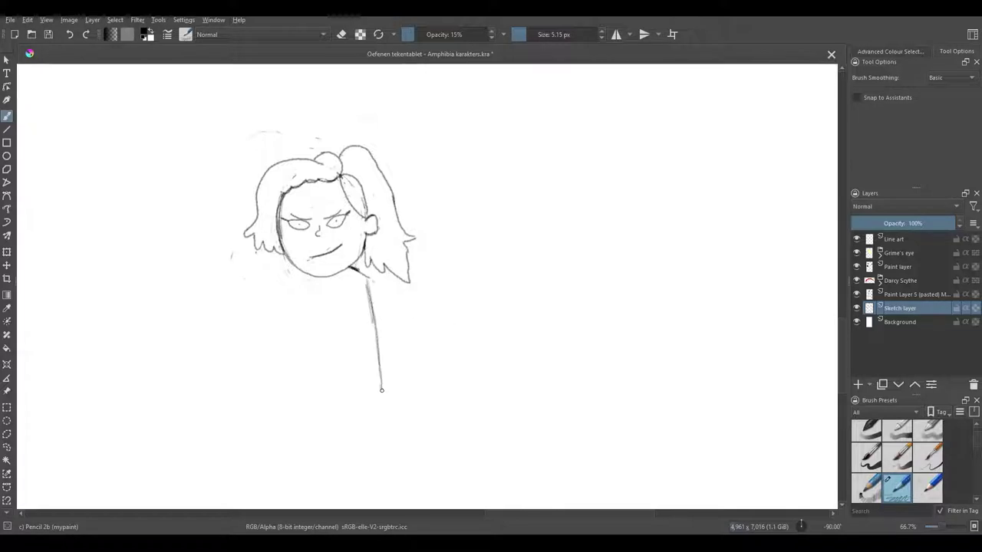
pyautogui.moveTo(359, 279)
pyautogui.mouseDown()
pyautogui.moveTo(290, 323)
pyautogui.moveTo(303, 331)
pyautogui.mouseUp()
pyautogui.hotkey('ctrl', 'z')
pyautogui.hotkey('ctrl', 'z')
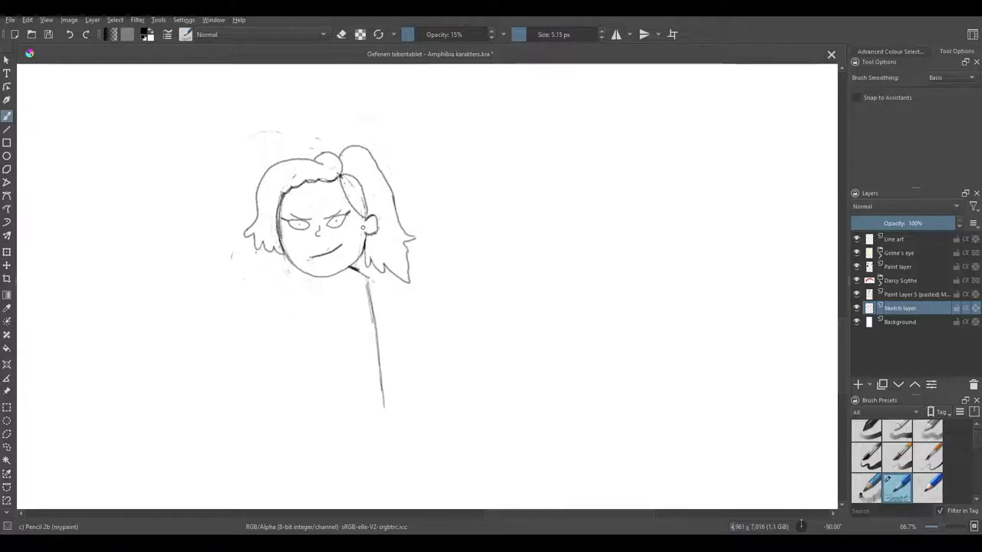
pyautogui.hotkey('ctrl', 'z')
pyautogui.hotkey('ctrl', 'z')
# Sketch the shoulder, the arm crossing the chest, and a leaning torso with a belt and short skirt.
pyautogui.moveTo(354, 265)
pyautogui.mouseDown()
pyautogui.moveTo(383, 273)
pyautogui.moveTo(313, 316)
pyautogui.mouseUp()
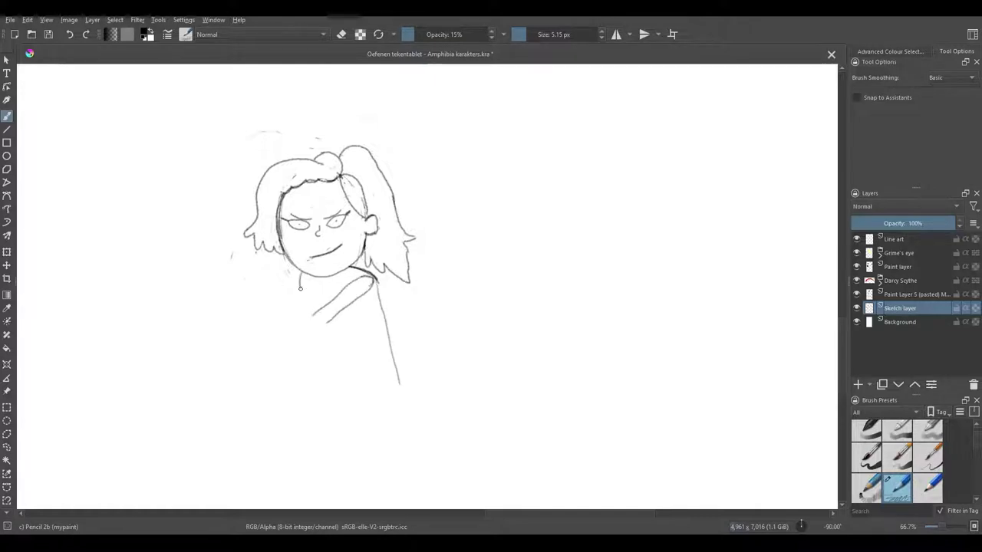
pyautogui.moveTo(329, 282)
pyautogui.mouseDown()
pyautogui.moveTo(316, 367)
pyautogui.moveTo(331, 438)
pyautogui.mouseUp()
pyautogui.press('-')
pyautogui.press('-')
pyautogui.moveTo(346, 343)
pyautogui.mouseDown()
pyautogui.moveTo(339, 336)
pyautogui.moveTo(359, 337)
pyautogui.mouseUp()
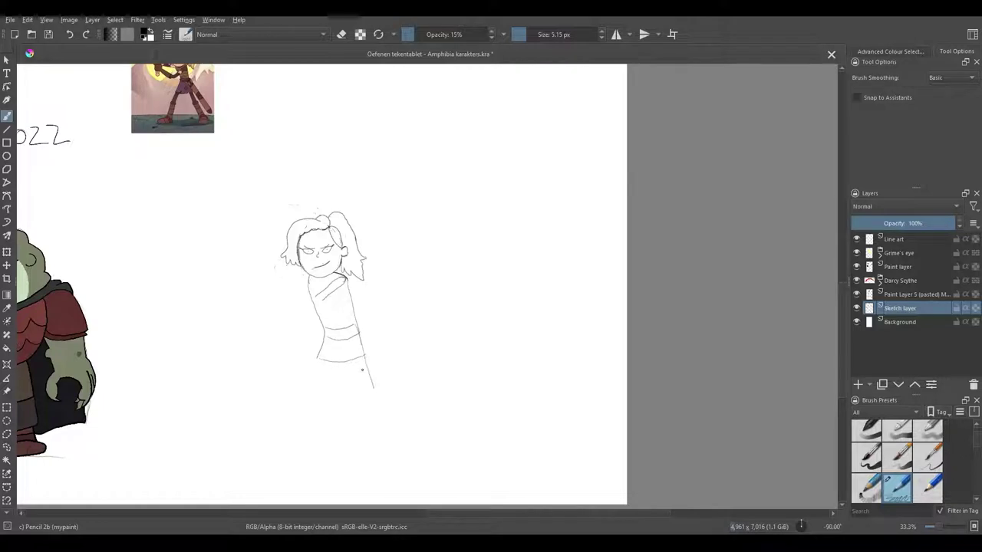
# Sketch two spread legs with boots and feet below the skirt.
pyautogui.moveTo(389, 412); pyautogui.dragTo(384, 440)
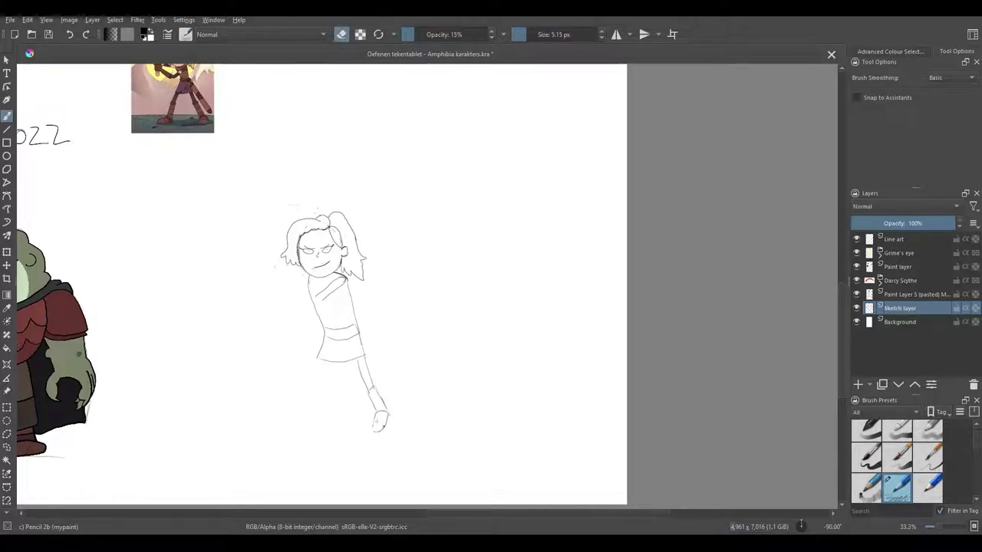
pyautogui.moveTo(378, 430); pyautogui.dragTo(386, 424)
pyautogui.press('e')
pyautogui.moveTo(321, 362); pyautogui.dragTo(321, 391)
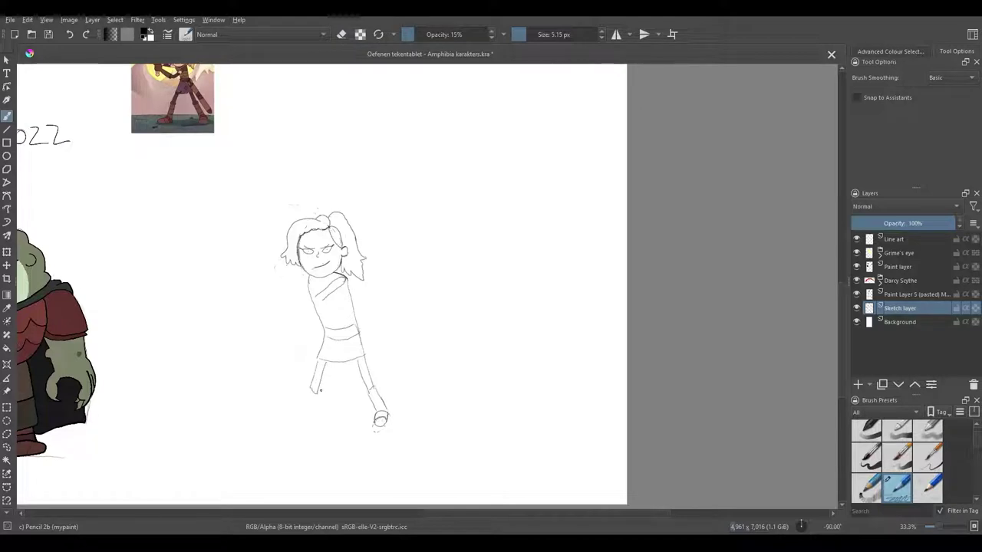
pyautogui.moveTo(303, 426)
pyautogui.mouseDown()
pyautogui.moveTo(292, 436)
pyautogui.moveTo(316, 433)
pyautogui.mouseUp()
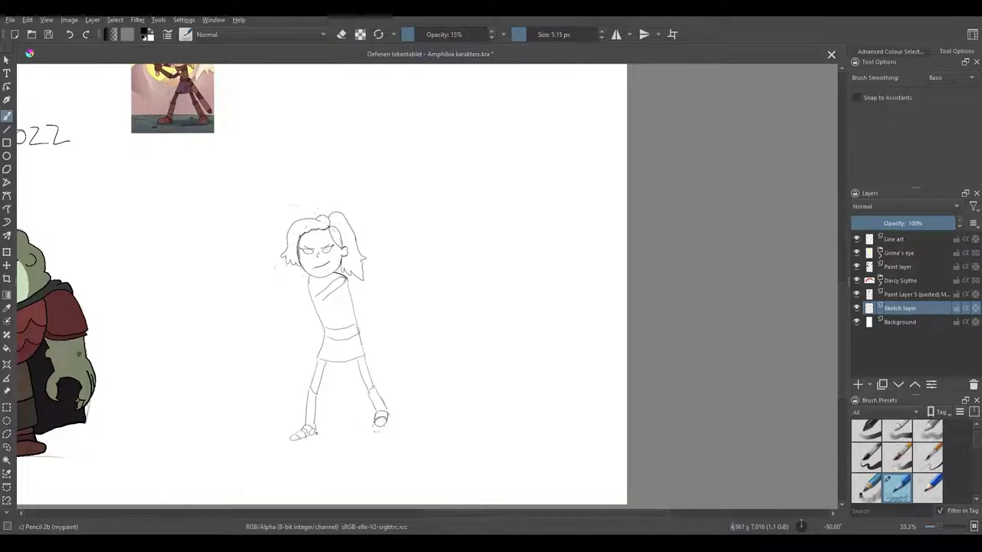
# Draw the far arm stretched out sideways from the shoulder and tidy the crossing upper arm.
pyautogui.moveTo(305, 273)
pyautogui.mouseDown()
pyautogui.moveTo(261, 275)
pyautogui.moveTo(310, 300)
pyautogui.mouseUp()
pyautogui.press('e')
pyautogui.press('e')
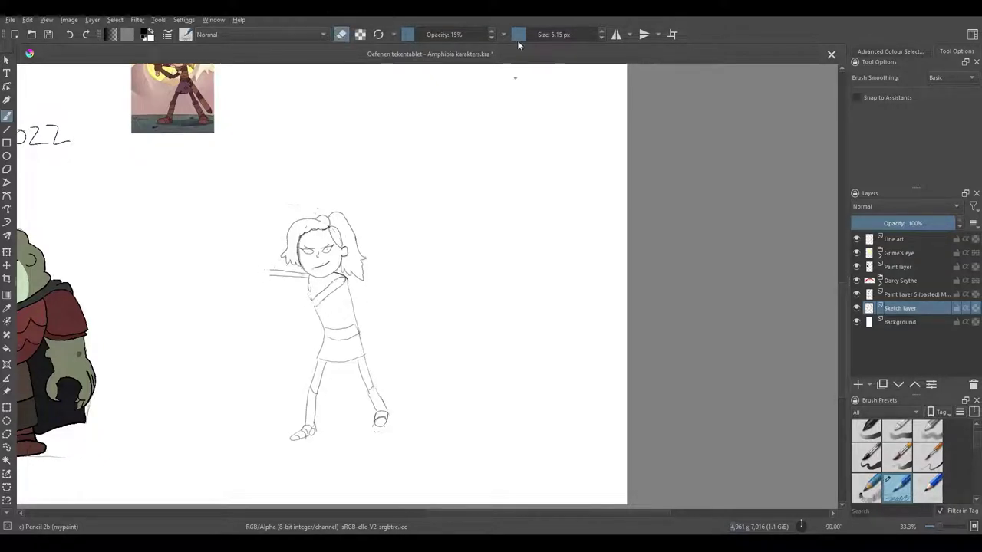
# Erase the torso, skirt and legs with a 39.07 px eraser, then redraw the torso's sides down to the waist.
pyautogui.moveTo(519, 35); pyautogui.dragTo(541, 35)
pyautogui.moveTo(304, 438)
pyautogui.mouseDown()
pyautogui.moveTo(351, 293)
pyautogui.moveTo(368, 392)
pyautogui.moveTo(324, 402)
pyautogui.mouseUp()
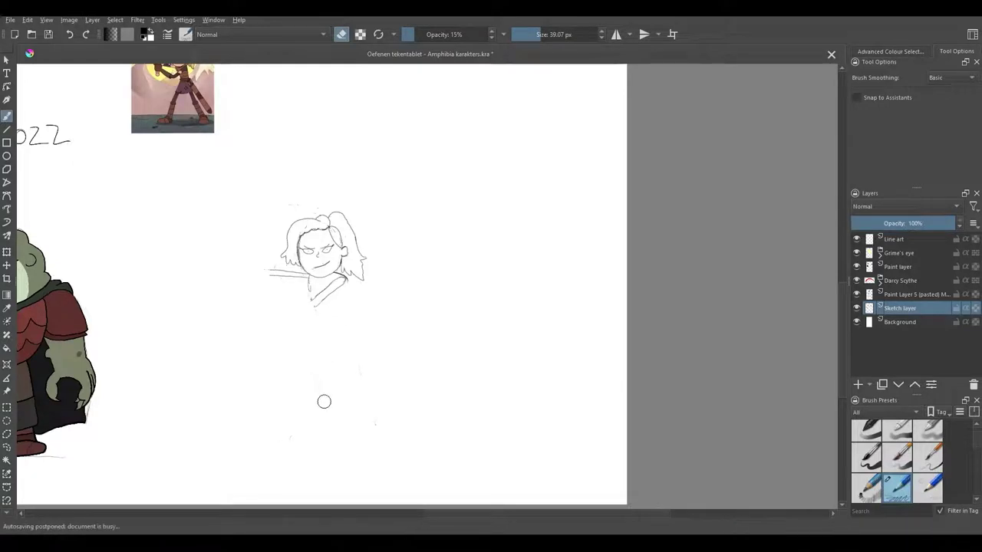
pyautogui.scroll(-3, 324, 402)
pyautogui.scroll(4, 373, 268)
pyautogui.press('e')
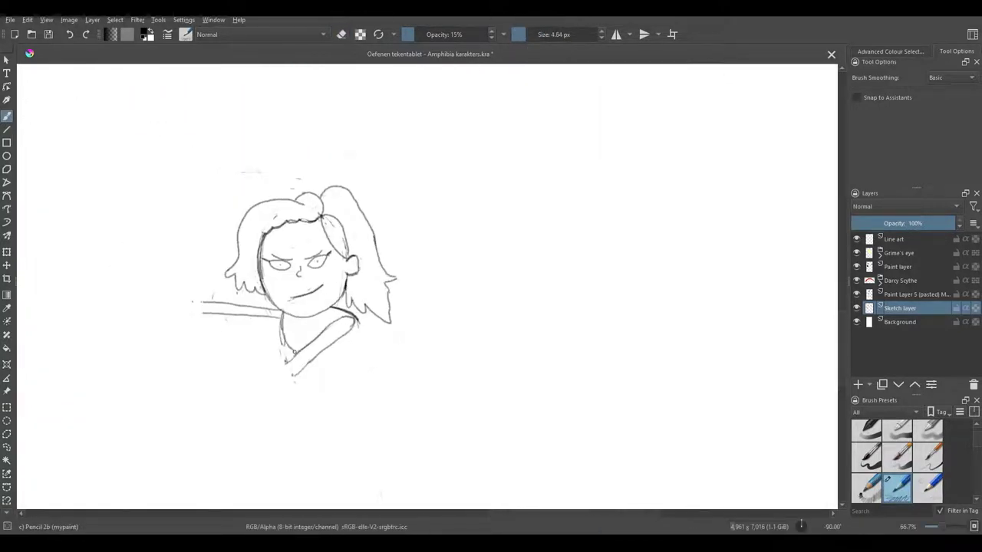
pyautogui.moveTo(355, 320); pyautogui.dragTo(375, 400)
pyautogui.moveTo(328, 383); pyautogui.dragTo(326, 419)
# Redraw the near arm with a bent elbow, a forearm edge reaching outward and a cleaner upper arm outline.
pyautogui.scroll(-2, 235, 342)
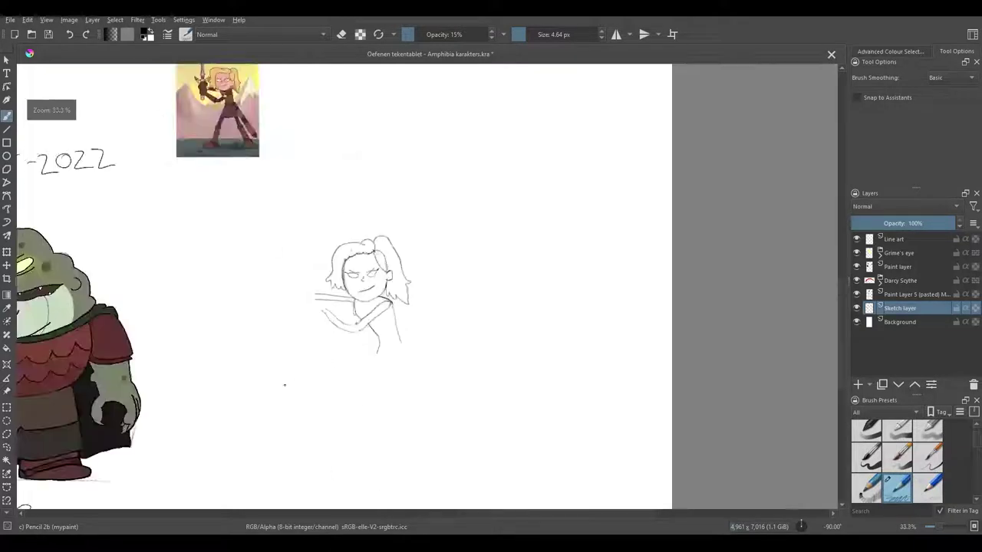
pyautogui.scroll(3, 246, 281)
pyautogui.press('e')
pyautogui.press('e')
pyautogui.moveTo(268, 285)
pyautogui.mouseDown()
pyautogui.moveTo(216, 269)
pyautogui.moveTo(219, 288)
pyautogui.moveTo(185, 280)
pyautogui.moveTo(253, 311)
pyautogui.mouseUp()
pyautogui.press('e')
pyautogui.press('e')
pyautogui.moveTo(167, 237)
pyautogui.mouseDown()
pyautogui.moveTo(253, 292)
pyautogui.moveTo(159, 250)
pyautogui.mouseUp()
pyautogui.press('e')
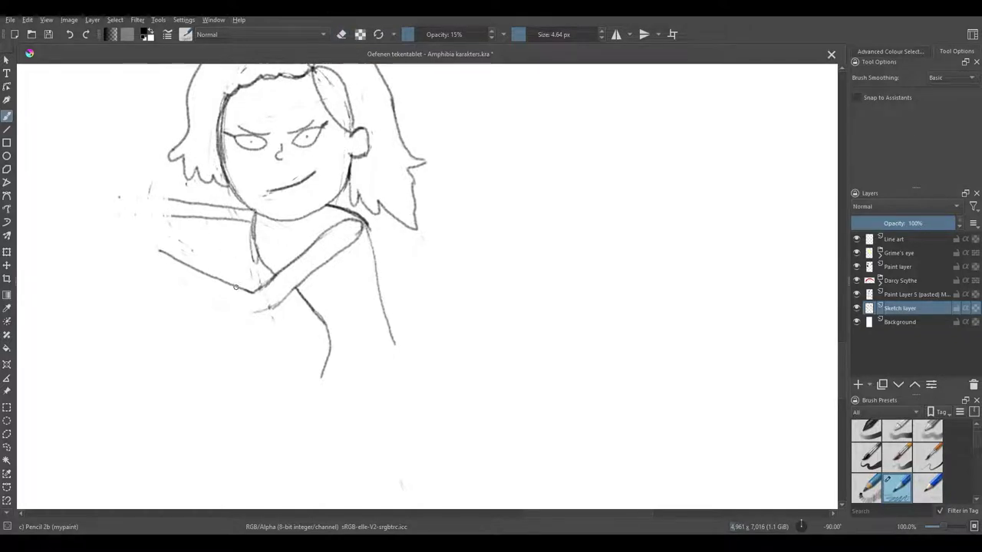
pyautogui.moveTo(236, 287); pyautogui.dragTo(269, 307)
pyautogui.moveTo(313, 244); pyautogui.dragTo(362, 221)
pyautogui.press('e')
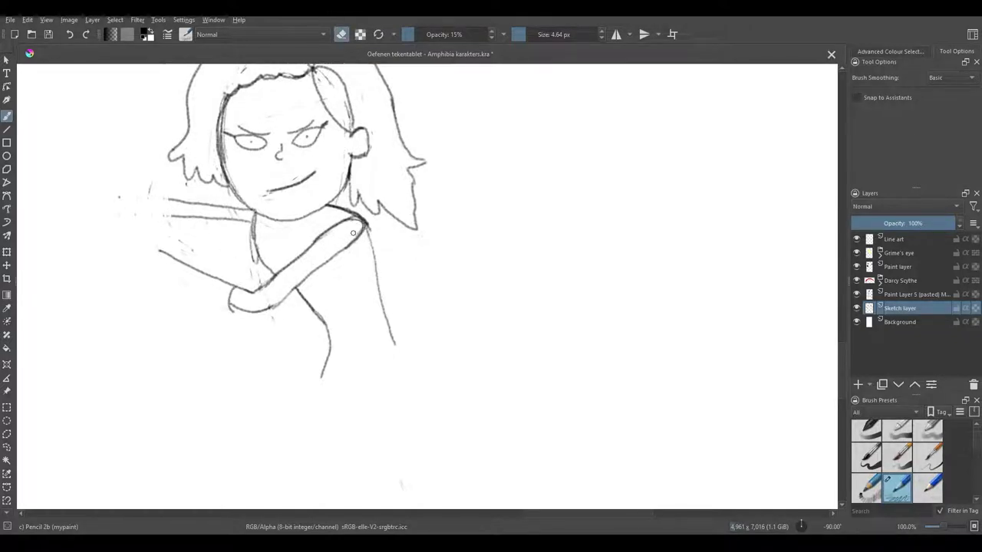
# Draw a jagged sleeve edge across the upper arm just below the shoulder.
pyautogui.press('e')
pyautogui.scroll(2, 343, 236)
pyautogui.press('e')
pyautogui.moveTo(261, 241); pyautogui.dragTo(272, 230)
pyautogui.press('e')
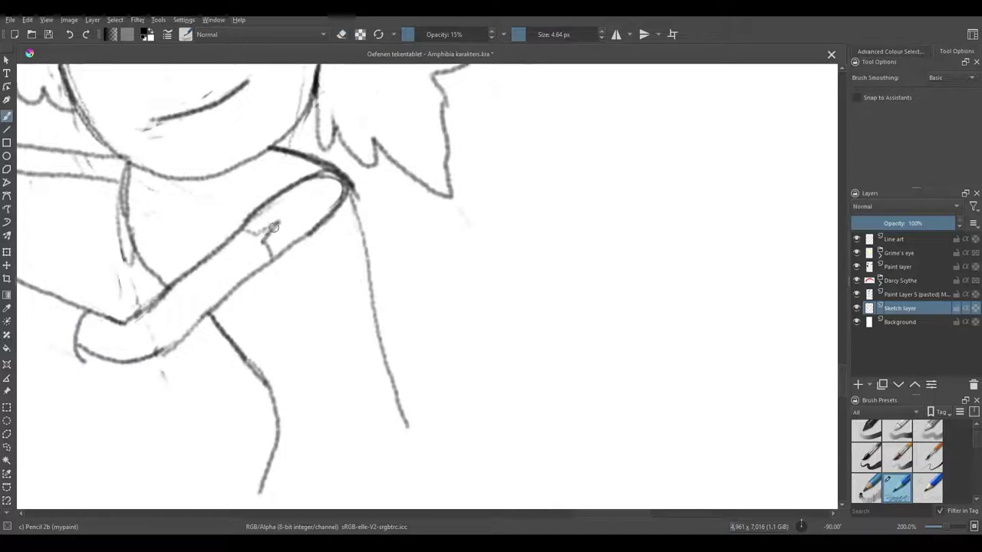
# Add the wrapping bands around the elbow, the forearm's lower edge and the beginning of the hand.
pyautogui.scroll(-1, 268, 230)
pyautogui.moveTo(315, 282)
pyautogui.mouseDown()
pyautogui.moveTo(298, 305)
pyautogui.moveTo(254, 302)
pyautogui.moveTo(252, 336)
pyautogui.moveTo(313, 294)
pyautogui.moveTo(306, 327)
pyautogui.moveTo(138, 280)
pyautogui.moveTo(338, 303)
pyautogui.moveTo(275, 310)
pyautogui.mouseUp()
pyautogui.press('e')
pyautogui.press('e')
pyautogui.moveTo(344, 270)
pyautogui.mouseDown()
pyautogui.moveTo(336, 246)
pyautogui.moveTo(344, 270)
pyautogui.mouseUp()
pyautogui.press('e')
pyautogui.moveTo(274, 310)
pyautogui.mouseDown()
pyautogui.moveTo(315, 309)
pyautogui.moveTo(293, 312)
pyautogui.mouseUp()
pyautogui.press('e')
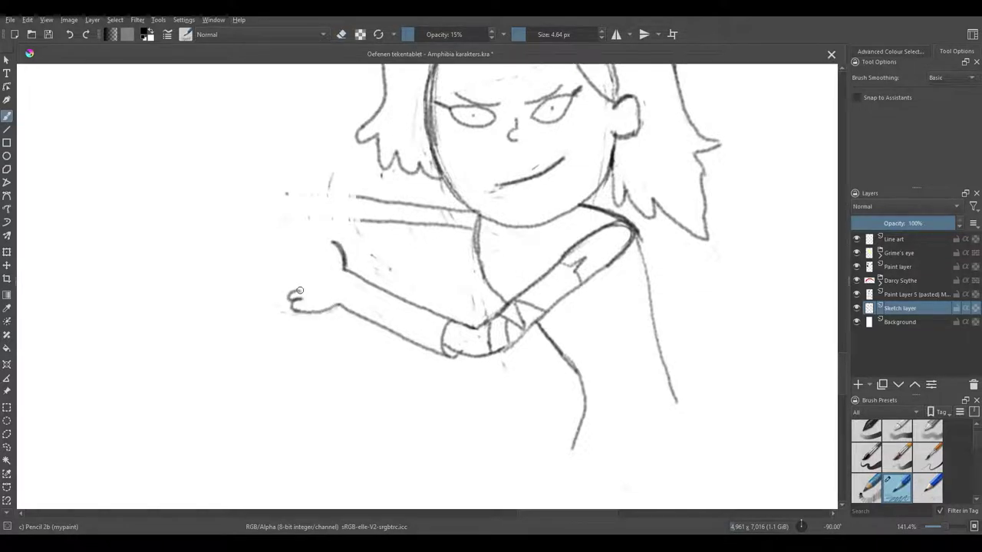
# Complete the near hand as a closed fist with curled fingers, erasing stray lines.
pyautogui.moveTo(342, 247)
pyautogui.mouseDown()
pyautogui.moveTo(296, 264)
pyautogui.moveTo(306, 266)
pyautogui.mouseUp()
pyautogui.press('e')
pyautogui.press('e')
pyautogui.moveTo(290, 255)
pyautogui.mouseDown()
pyautogui.moveTo(307, 273)
pyautogui.moveTo(297, 308)
pyautogui.moveTo(295, 261)
pyautogui.mouseUp()
pyautogui.press('e')
pyautogui.press('e')
pyautogui.moveTo(282, 249)
pyautogui.mouseDown()
pyautogui.moveTo(278, 284)
pyautogui.moveTo(299, 311)
pyautogui.moveTo(341, 248)
pyautogui.mouseUp()
pyautogui.press('e')
pyautogui.press('e')
pyautogui.press('e')
# Draw the second gripping hand with curled fingers directly above the first fist.
pyautogui.moveTo(286, 212); pyautogui.dragTo(332, 192)
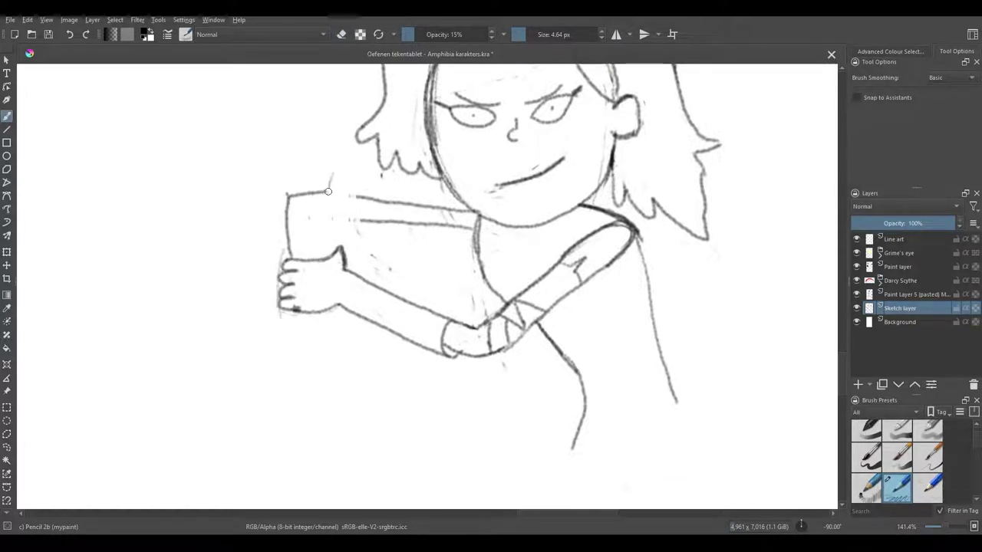
pyautogui.moveTo(290, 257)
pyautogui.mouseDown()
pyautogui.moveTo(332, 253)
pyautogui.moveTo(312, 230)
pyautogui.moveTo(334, 198)
pyautogui.moveTo(281, 198)
pyautogui.moveTo(260, 242)
pyautogui.moveTo(287, 260)
pyautogui.mouseUp()
pyautogui.press('e')
pyautogui.press('e')
# Erase the far arm's old lines and redraw the arm as two lines running from the shoulder to the upper fist.
pyautogui.press('e')
pyautogui.moveTo(350, 198); pyautogui.dragTo(414, 202)
pyautogui.moveTo(359, 221); pyautogui.dragTo(474, 227)
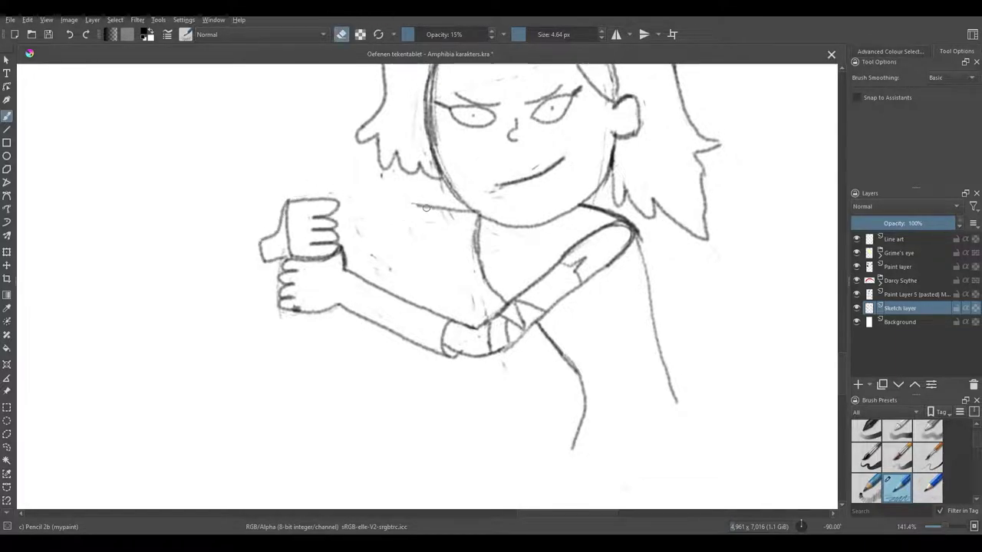
pyautogui.moveTo(413, 204); pyautogui.dragTo(465, 217)
pyautogui.press('e')
pyautogui.moveTo(338, 228); pyautogui.dragTo(476, 215)
pyautogui.moveTo(345, 244); pyautogui.dragTo(470, 229)
# Darken the finger lines of the upper fist and add the small rounded bump on its inner side.
pyautogui.press('e')
pyautogui.moveTo(315, 244)
pyautogui.mouseDown()
pyautogui.moveTo(337, 201)
pyautogui.moveTo(341, 254)
pyautogui.moveTo(345, 239)
pyautogui.moveTo(310, 230)
pyautogui.moveTo(325, 256)
pyautogui.mouseUp()
pyautogui.press('e')
pyautogui.press('e')
pyautogui.press('e')
pyautogui.press('e')
pyautogui.press('e')
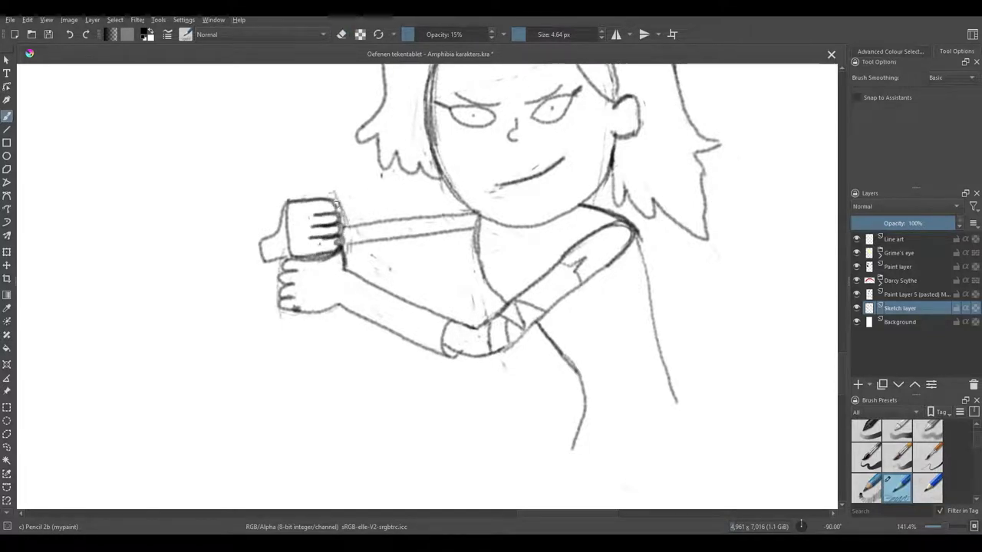
pyautogui.moveTo(339, 200)
pyautogui.mouseDown()
pyautogui.moveTo(362, 245)
pyautogui.moveTo(368, 224)
pyautogui.mouseUp()
pyautogui.press('e')
pyautogui.press('e')
pyautogui.moveTo(324, 212)
pyautogui.mouseDown()
pyautogui.moveTo(339, 197)
pyautogui.moveTo(347, 230)
pyautogui.mouseUp()
# Clean up and redraw the far arm's lines up to the wrist and reshape the outer side of the upper fist.
pyautogui.scroll(-5, 353, 245)
pyautogui.press('e')
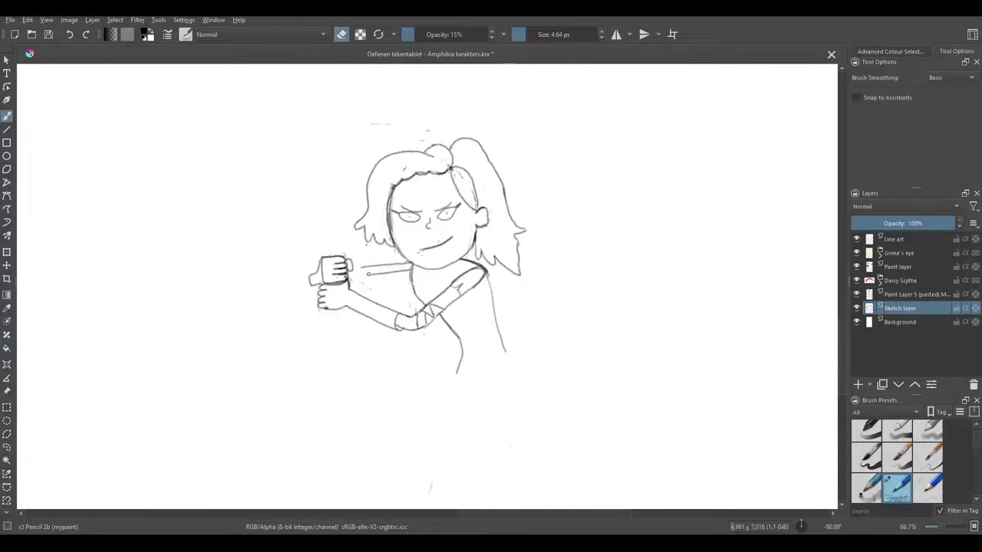
pyautogui.press('e')
pyautogui.moveTo(409, 266); pyautogui.dragTo(313, 284)
pyautogui.press('e')
# Draw a long, slightly slanted guide line for the sword through both fists and erase the part crossing the hands.
pyautogui.scroll(2, 317, 241)
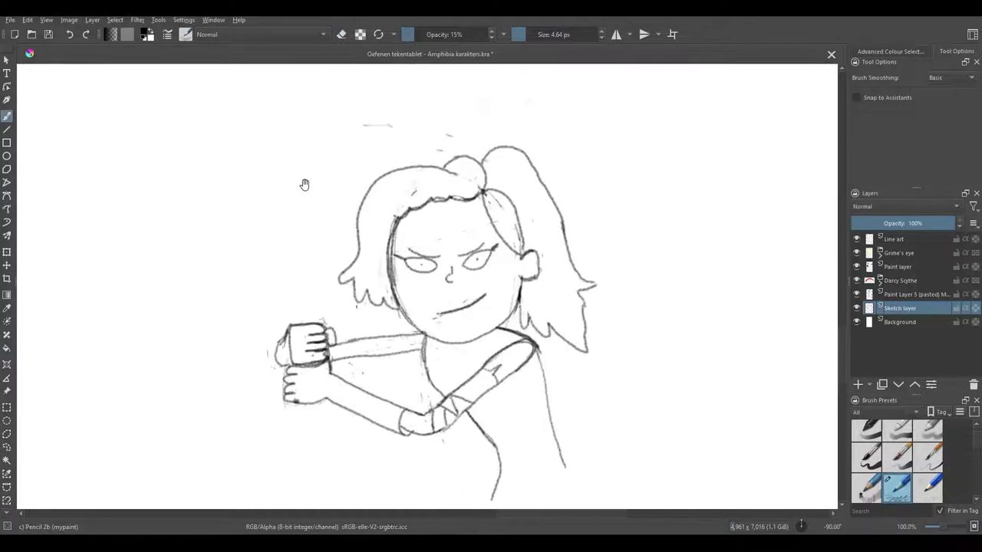
pyautogui.scroll(-2, 307, 182)
pyautogui.moveTo(354, 414)
pyautogui.mouseDown()
pyautogui.moveTo(323, 143)
pyautogui.moveTo(358, 402)
pyautogui.mouseUp()
pyautogui.press('e')
pyautogui.scroll(2, 340, 307)
pyautogui.moveTo(340, 307); pyautogui.dragTo(346, 238)
pyautogui.press('e')
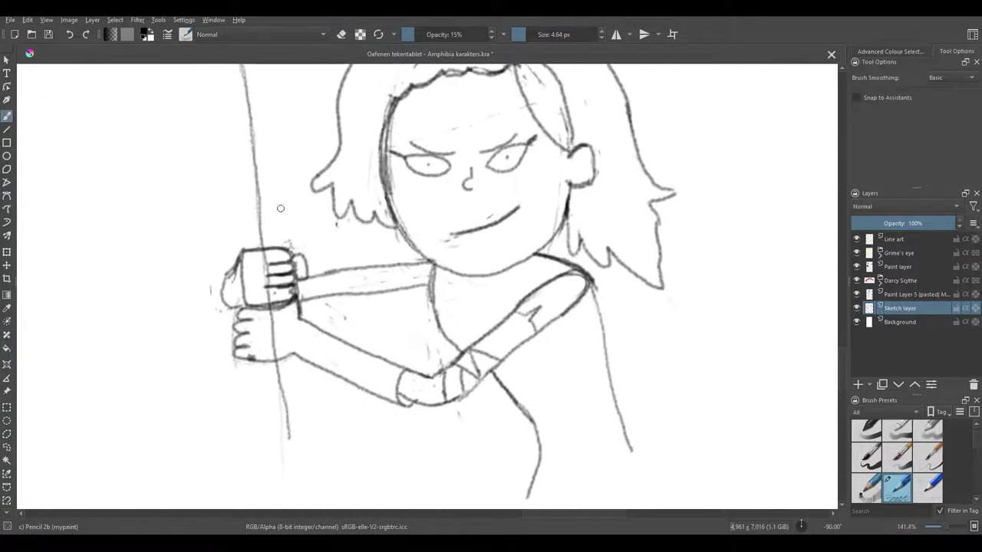
pyautogui.moveTo(249, 249)
pyautogui.mouseDown()
pyautogui.moveTo(249, 230)
pyautogui.moveTo(274, 246)
pyautogui.moveTo(265, 346)
pyautogui.mouseUp()
pyautogui.press('e')
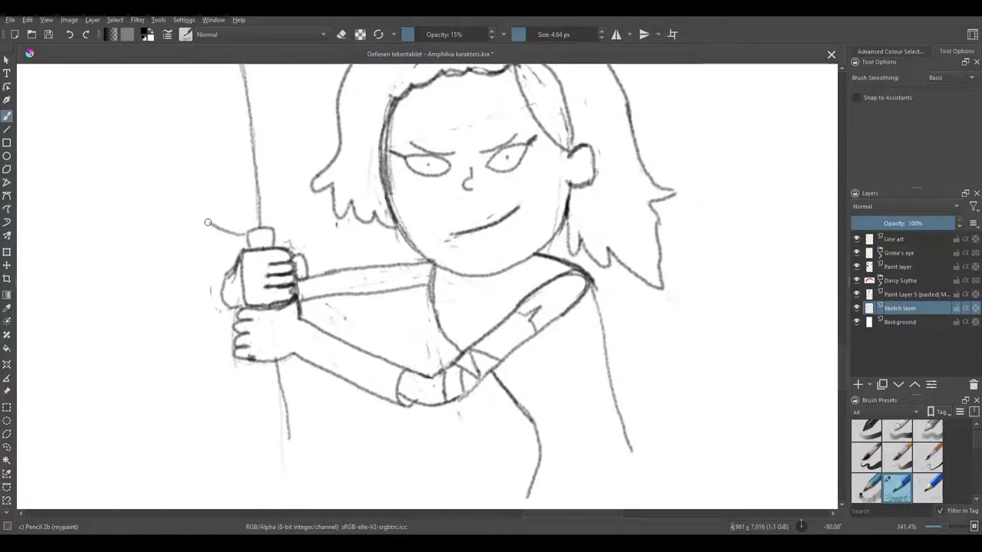
# Draw the sword's collar directly above the upper fist with a curved, horn-shaped crossguard extending to both sides.
pyautogui.moveTo(249, 237)
pyautogui.mouseDown()
pyautogui.moveTo(270, 230)
pyautogui.moveTo(273, 244)
pyautogui.moveTo(284, 221)
pyautogui.moveTo(188, 210)
pyautogui.moveTo(238, 234)
pyautogui.moveTo(188, 227)
pyautogui.moveTo(238, 230)
pyautogui.mouseUp()
pyautogui.press('e')
pyautogui.press('e')
pyautogui.press('e')
pyautogui.moveTo(188, 206)
pyautogui.mouseDown()
pyautogui.moveTo(218, 260)
pyautogui.moveTo(228, 238)
pyautogui.mouseUp()
pyautogui.hotkey('ctrl', 'z')
pyautogui.hotkey('ctrl', 'z')
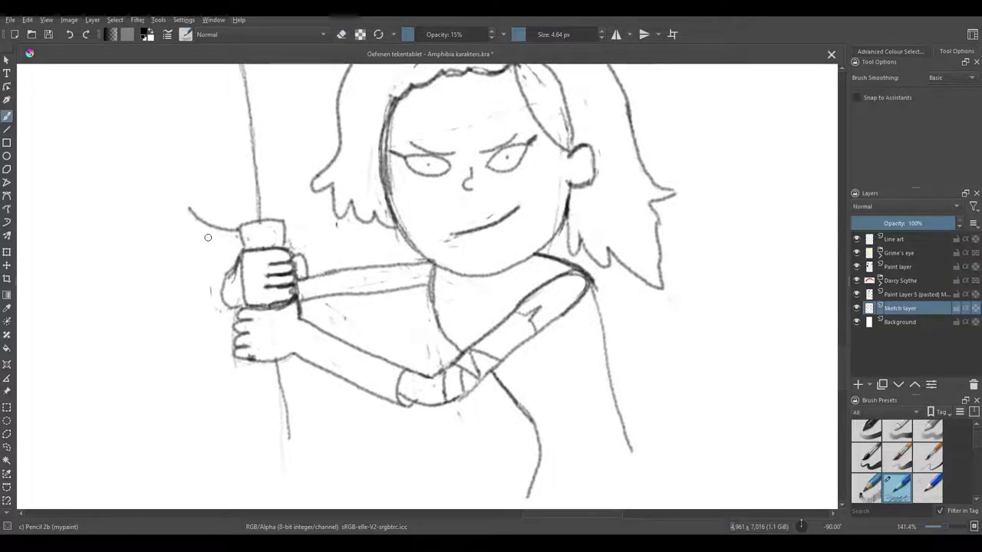
pyautogui.moveTo(188, 205); pyautogui.dragTo(226, 249)
pyautogui.moveTo(296, 232)
pyautogui.mouseDown()
pyautogui.moveTo(323, 209)
pyautogui.moveTo(301, 209)
pyautogui.moveTo(280, 240)
pyautogui.mouseUp()
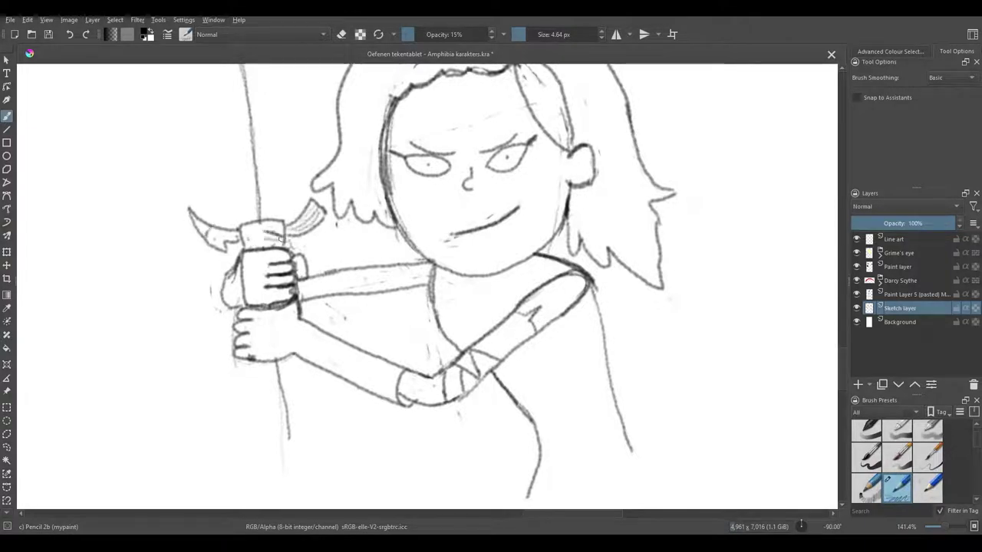
# Draw the handle end with a round pommel below the lower fist and erase the guide line around it.
pyautogui.moveTo(289, 357)
pyautogui.mouseDown()
pyautogui.moveTo(262, 378)
pyautogui.moveTo(289, 377)
pyautogui.mouseUp()
pyautogui.press('e')
pyautogui.press('e')
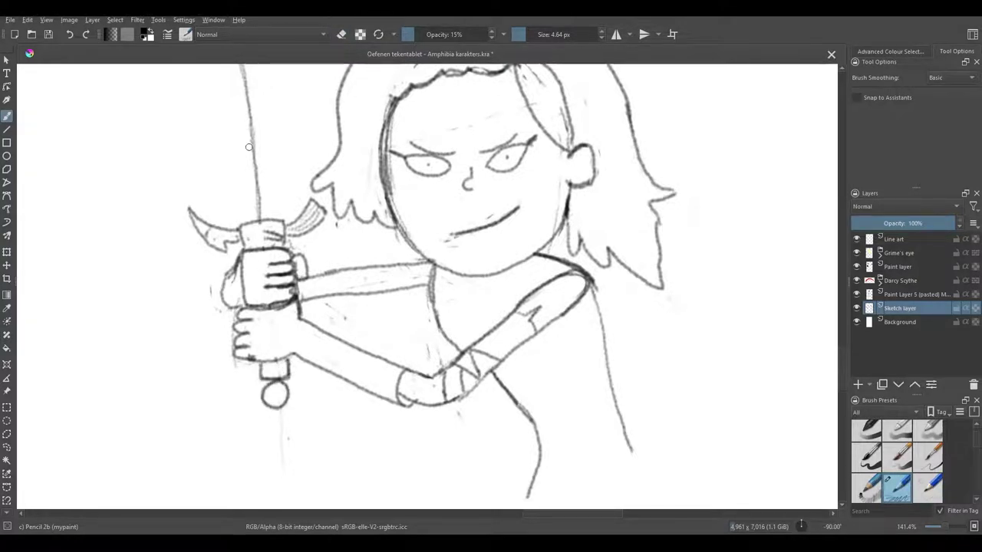
# Sketch a freehand sword blade with two long edges and a pointed tip rising from the crossguard.
pyautogui.scroll(-5, 307, 253)
pyautogui.moveTo(328, 288); pyautogui.dragTo(325, 220)
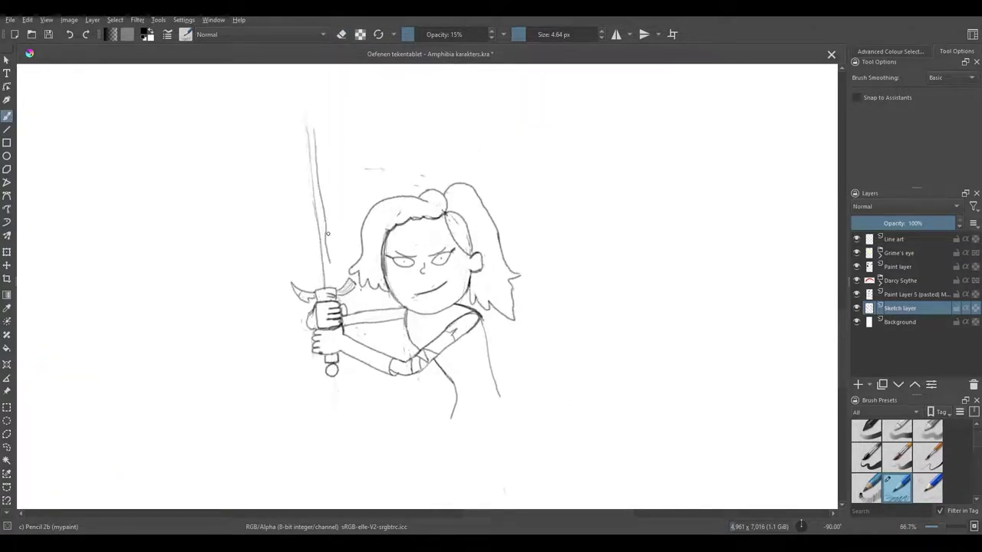
pyautogui.hotkey('ctrl', 'z')
pyautogui.hotkey('ctrl', 'z')
pyautogui.moveTo(318, 287)
pyautogui.mouseDown()
pyautogui.moveTo(301, 148)
pyautogui.moveTo(333, 290)
pyautogui.mouseUp()
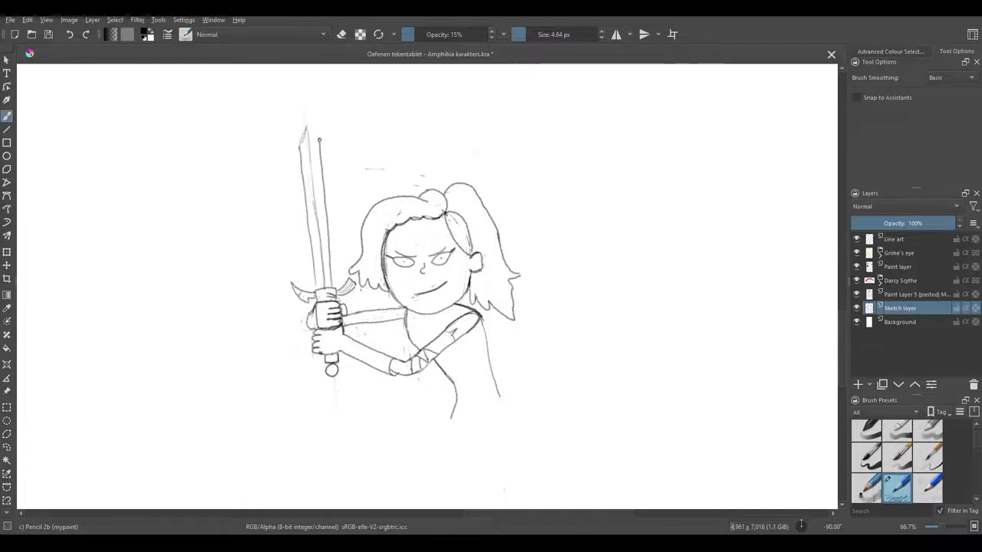
# Lengthen the blade by selecting its tip, moving it upward and redrawing the edges across the gap.
pyautogui.hotkey('ctrl', 'r')
pyautogui.moveTo(266, 107); pyautogui.dragTo(362, 184)
pyautogui.press('t')
pyautogui.moveTo(287, 161); pyautogui.dragTo(285, 135)
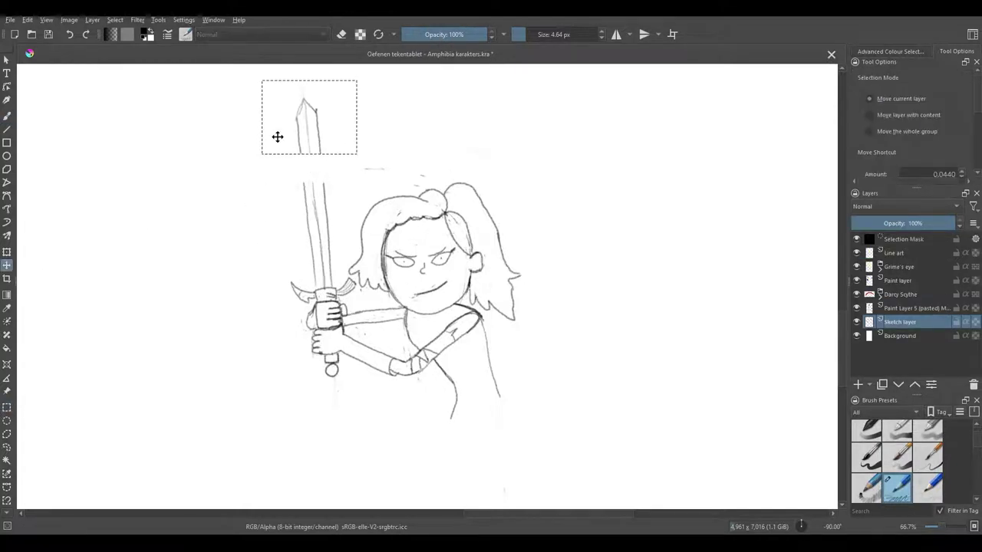
pyautogui.press('b')
pyautogui.hotkey('ctrl', 'shift', 'a')
pyautogui.moveTo(304, 188); pyautogui.dragTo(299, 149)
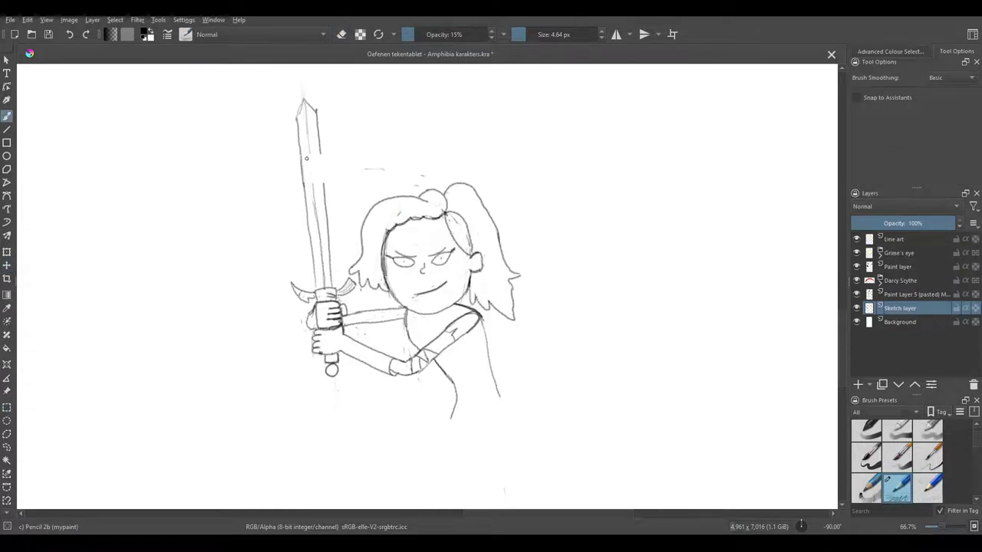
pyautogui.moveTo(324, 185); pyautogui.dragTo(320, 151)
# Draw a flared base with a pointed inset where the blade meets the crossguard.
pyautogui.press('e')
pyautogui.scroll(3, 281, 305)
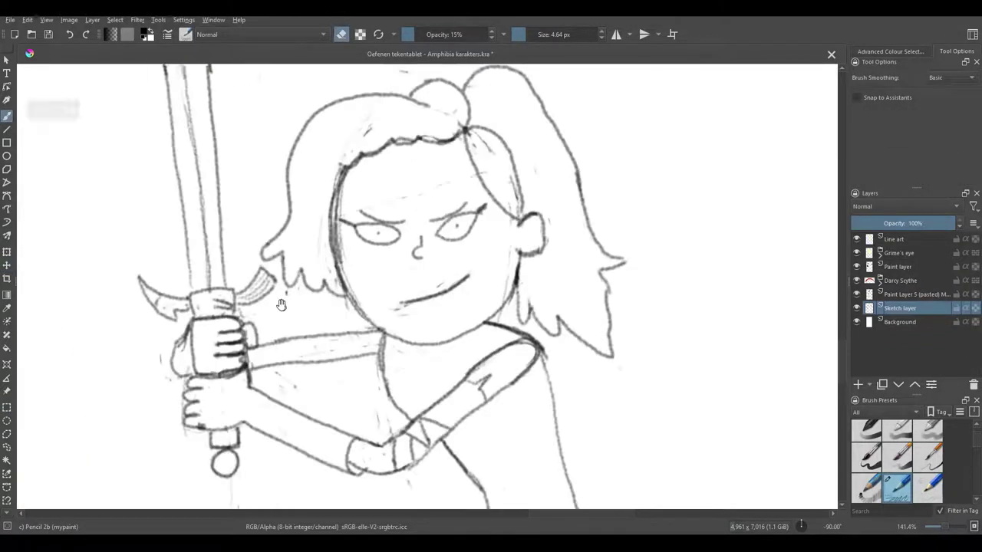
pyautogui.moveTo(302, 295); pyautogui.dragTo(281, 233)
pyautogui.press('e')
pyautogui.moveTo(315, 326); pyautogui.dragTo(305, 294)
pyautogui.moveTo(265, 268)
pyautogui.mouseDown()
pyautogui.moveTo(264, 304)
pyautogui.moveTo(287, 242)
pyautogui.mouseUp()
pyautogui.moveTo(285, 299); pyautogui.dragTo(301, 243)
# Erase the entire freehand blade and its base above the crossguard with a larger brush.
pyautogui.scroll(-4, 329, 266)
pyautogui.press('1')
pyautogui.press('e')
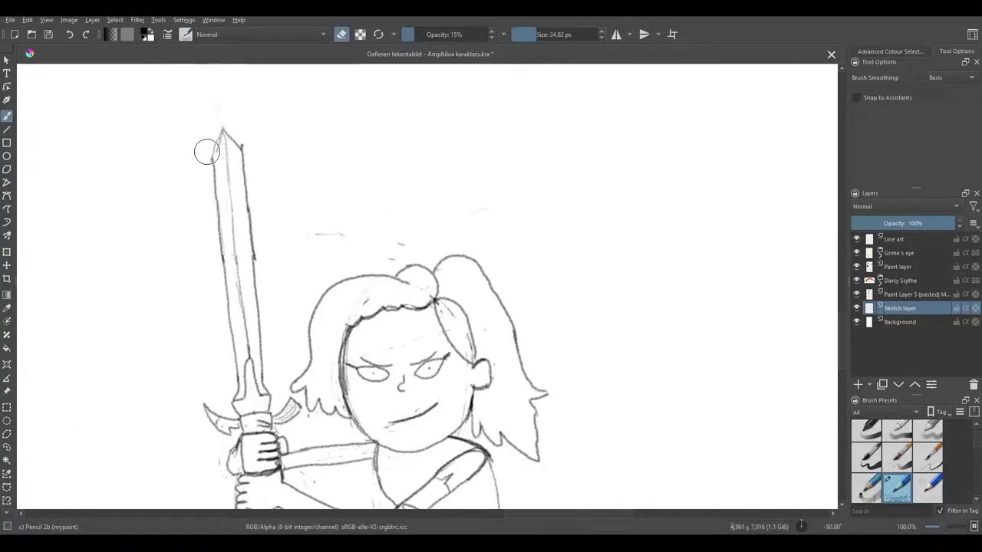
pyautogui.moveTo(204, 149)
pyautogui.mouseDown()
pyautogui.moveTo(245, 182)
pyautogui.moveTo(255, 400)
pyautogui.moveTo(228, 372)
pyautogui.mouseUp()
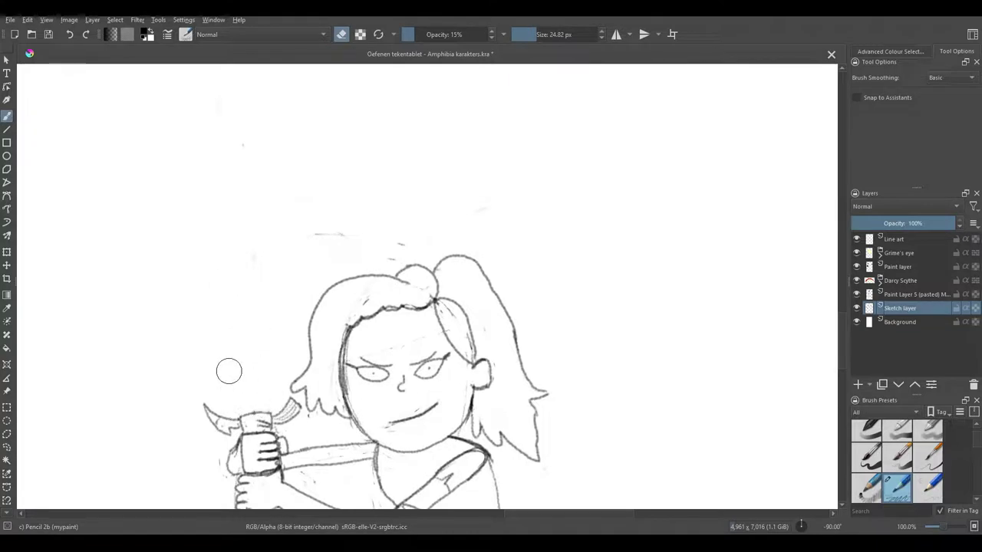
# Redraw the blade with two straight edges using the Line tool, closing it with a pointed freehand tip.
pyautogui.press('[')
pyautogui.press('[')
pyautogui.press('[')
pyautogui.moveTo(320, 481)
pyautogui.mouseDown()
pyautogui.moveTo(297, 198)
pyautogui.moveTo(305, 164)
pyautogui.mouseUp()
pyautogui.press('e')
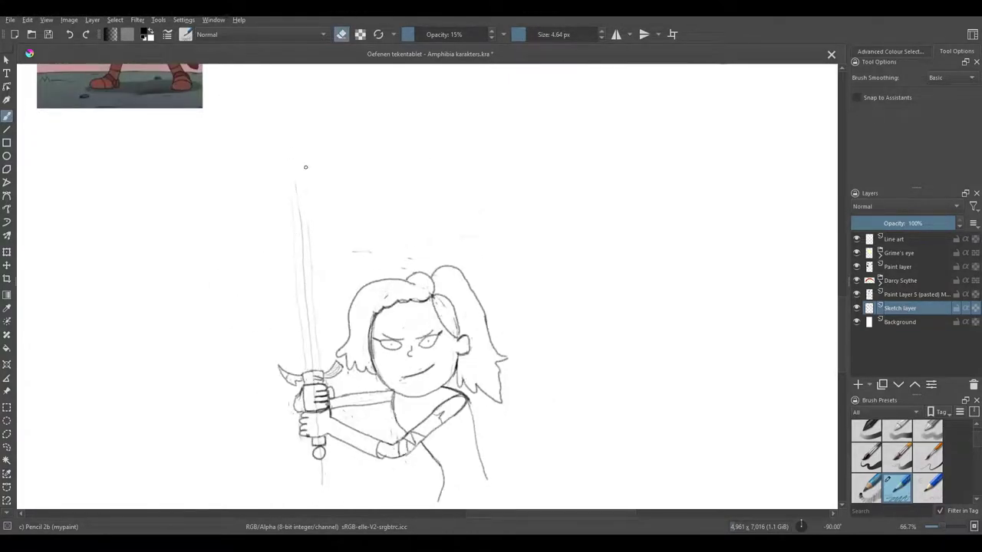
pyautogui.moveTo(279, 231)
pyautogui.mouseDown()
pyautogui.moveTo(303, 366)
pyautogui.moveTo(299, 175)
pyautogui.mouseUp()
pyautogui.press('e')
pyautogui.click(7, 129)
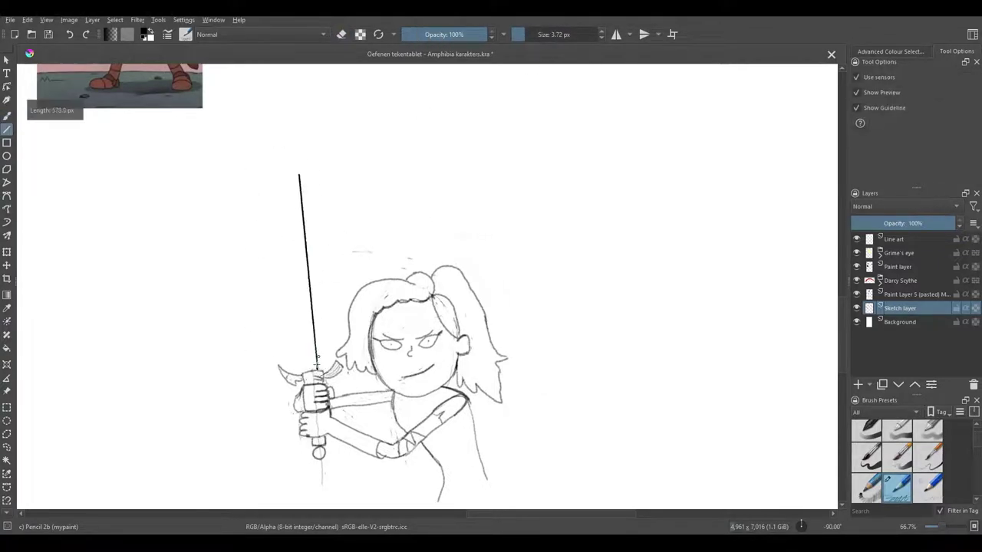
pyautogui.moveTo(307, 373)
pyautogui.mouseDown()
pyautogui.moveTo(290, 156)
pyautogui.moveTo(299, 175)
pyautogui.mouseUp()
pyautogui.press('b')
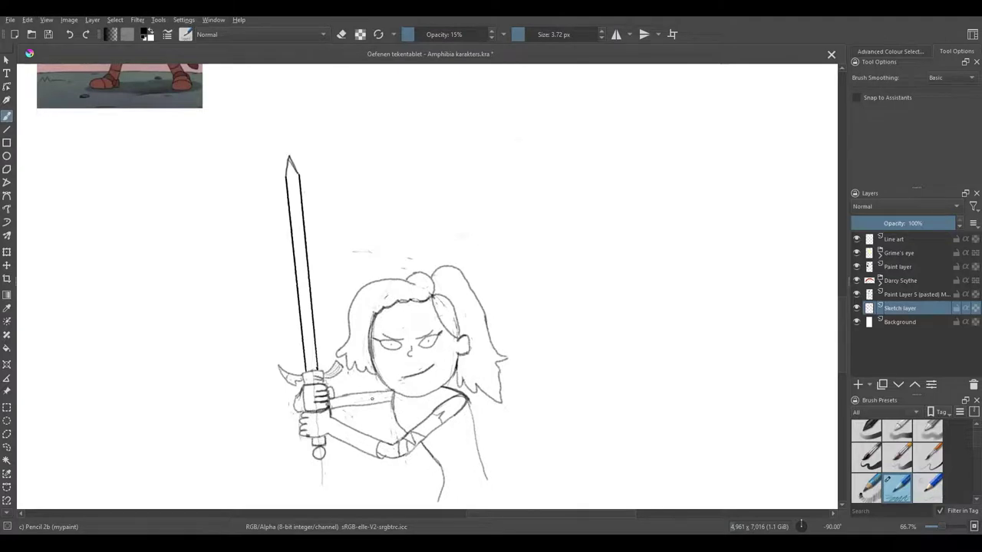
# Erase the lower ends of both blade edges and the stray lines just above the crossguard.
pyautogui.scroll(3, 352, 397)
pyautogui.press('e')
pyautogui.moveTo(241, 314); pyautogui.dragTo(240, 275)
pyautogui.moveTo(207, 280); pyautogui.dragTo(208, 319)
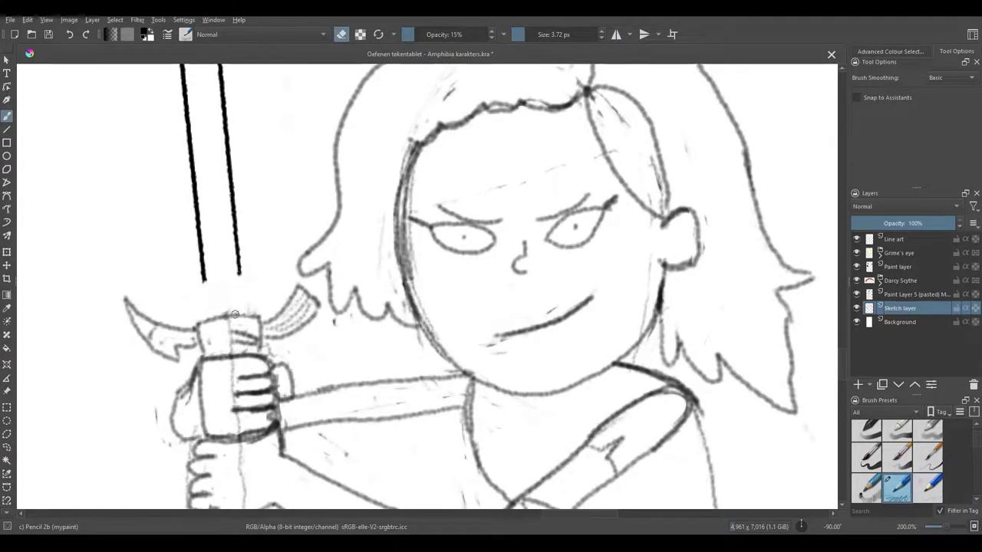
pyautogui.moveTo(240, 282); pyautogui.dragTo(236, 233)
pyautogui.moveTo(203, 286); pyautogui.dragTo(198, 238)
# Draw a collar above the crossguard and a flared, notched blade base with a pointed inset.
pyautogui.moveTo(201, 321)
pyautogui.mouseDown()
pyautogui.moveTo(245, 281)
pyautogui.moveTo(243, 255)
pyautogui.mouseUp()
pyautogui.moveTo(192, 288); pyautogui.dragTo(198, 237)
pyautogui.moveTo(235, 234); pyautogui.dragTo(244, 275)
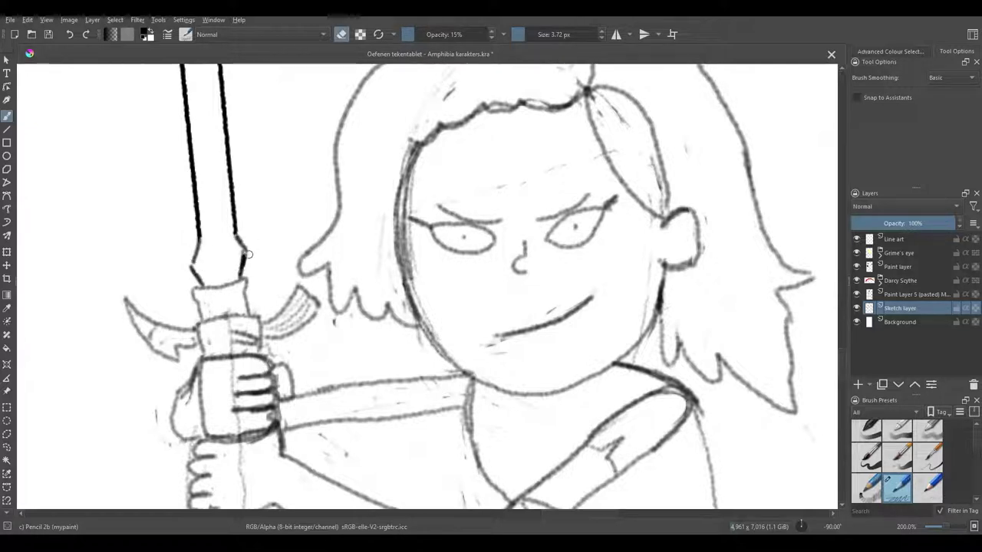
pyautogui.moveTo(198, 240); pyautogui.dragTo(193, 265)
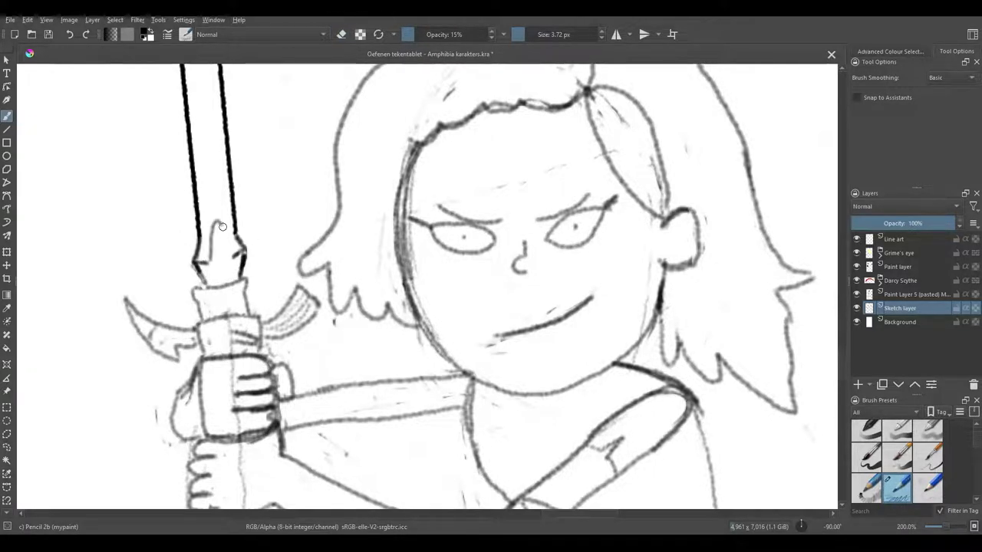
# Draw the blade's central line, then add wrapping bands on the far arm and a neckline below the chin.
pyautogui.press('-')
pyautogui.press('-')
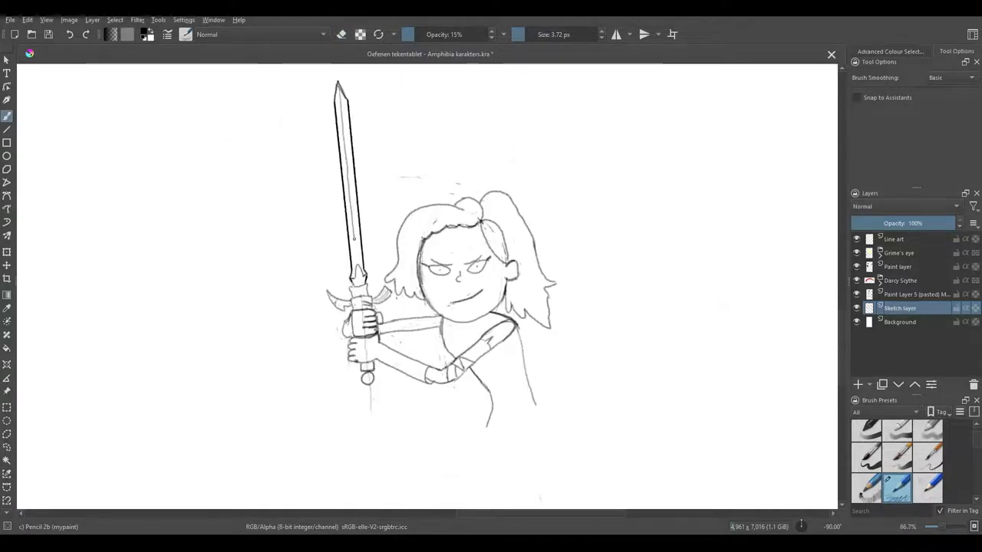
pyautogui.press('+')
pyautogui.moveTo(227, 296)
pyautogui.mouseDown()
pyautogui.moveTo(228, 310)
pyautogui.moveTo(321, 302)
pyautogui.mouseUp()
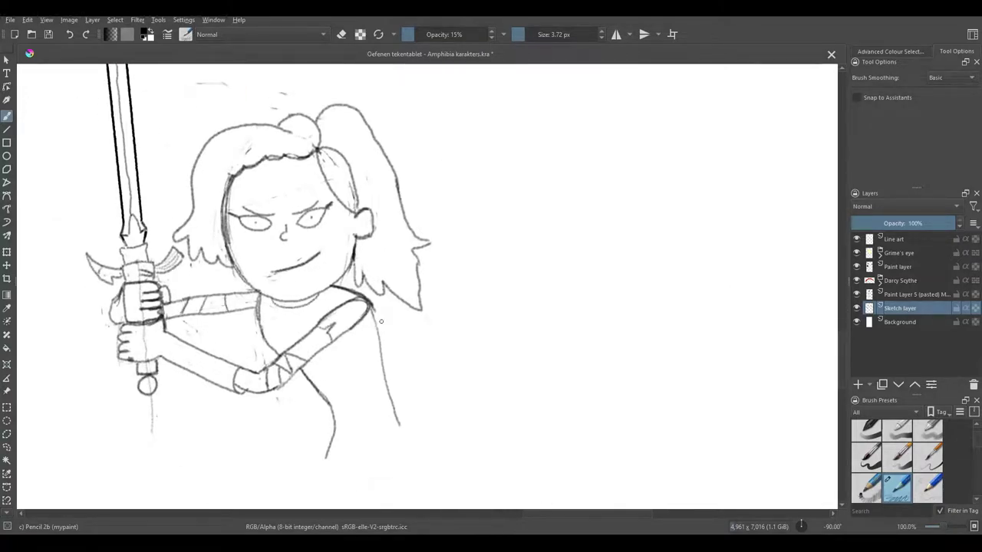
# Complete the waist with a curved, studded belt and clean up the surrounding torso lines.
pyautogui.moveTo(259, 304)
pyautogui.mouseDown()
pyautogui.moveTo(268, 349)
pyautogui.moveTo(361, 330)
pyautogui.moveTo(367, 353)
pyautogui.mouseUp()
pyautogui.press('e')
pyautogui.press('e')
pyautogui.press('e')
pyautogui.press('e')
# Draw a long scabbard slanting down and away from the belt, with crossing bands and a rounded tip.
pyautogui.press('-')
pyautogui.moveTo(388, 320); pyautogui.dragTo(458, 380)
pyautogui.moveTo(382, 332)
pyautogui.mouseDown()
pyautogui.moveTo(458, 380)
pyautogui.moveTo(420, 366)
pyautogui.moveTo(462, 387)
pyautogui.moveTo(411, 338)
pyautogui.moveTo(471, 386)
pyautogui.moveTo(508, 418)
pyautogui.mouseUp()
pyautogui.press('e')
pyautogui.press('e')
pyautogui.press('e')
pyautogui.moveTo(486, 397); pyautogui.dragTo(511, 422)
pyautogui.press('e')
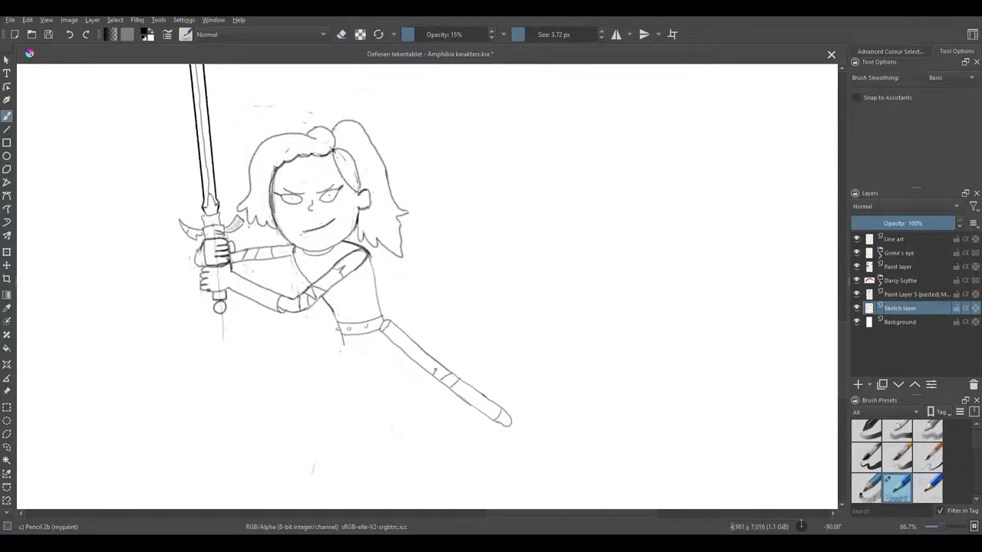
# Detail the scabbard's mouth with short strap lines and a curved band, and darken its oval opening.
pyautogui.press('+')
pyautogui.press('+')
pyautogui.press('+')
pyautogui.scroll(-3, 376, 373)
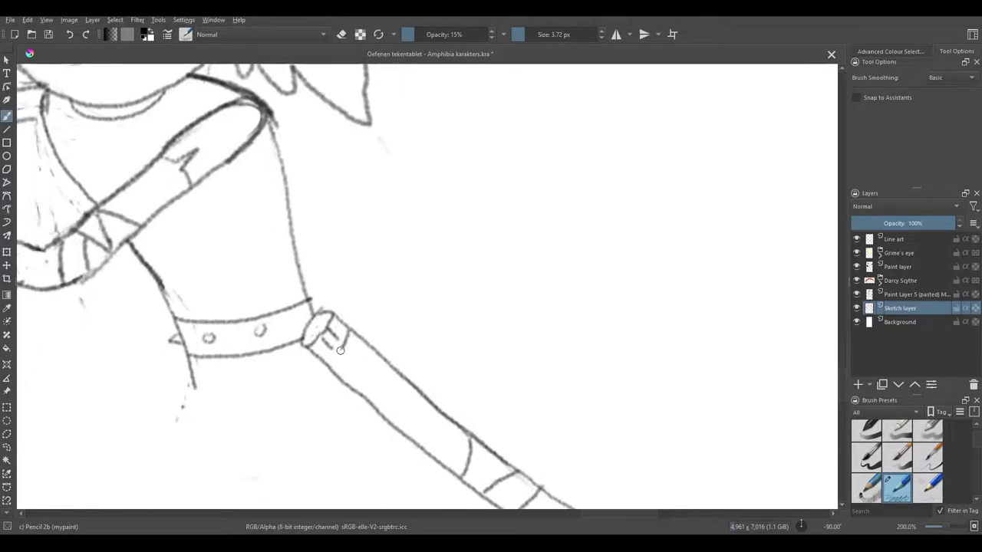
pyautogui.moveTo(343, 334)
pyautogui.mouseDown()
pyautogui.moveTo(355, 365)
pyautogui.moveTo(338, 357)
pyautogui.mouseUp()
pyautogui.press(']')
pyautogui.press(']')
pyautogui.press(']')
pyautogui.moveTo(322, 319); pyautogui.dragTo(304, 336)
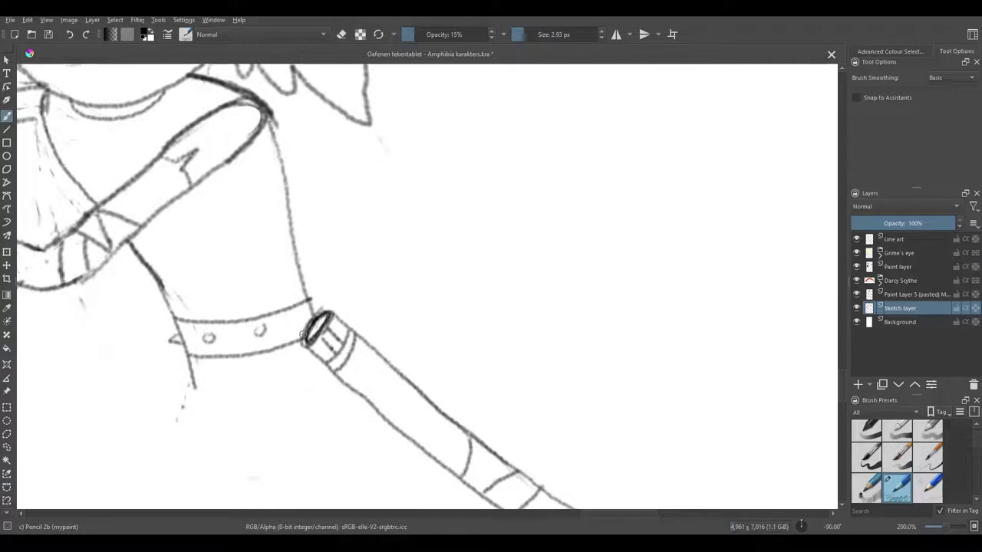
# Add the armhole curve under the shoulder, extend the upper fist's finger lines and erase the guide line below the pommel.
pyautogui.press('-')
pyautogui.scroll(5, 408, 272)
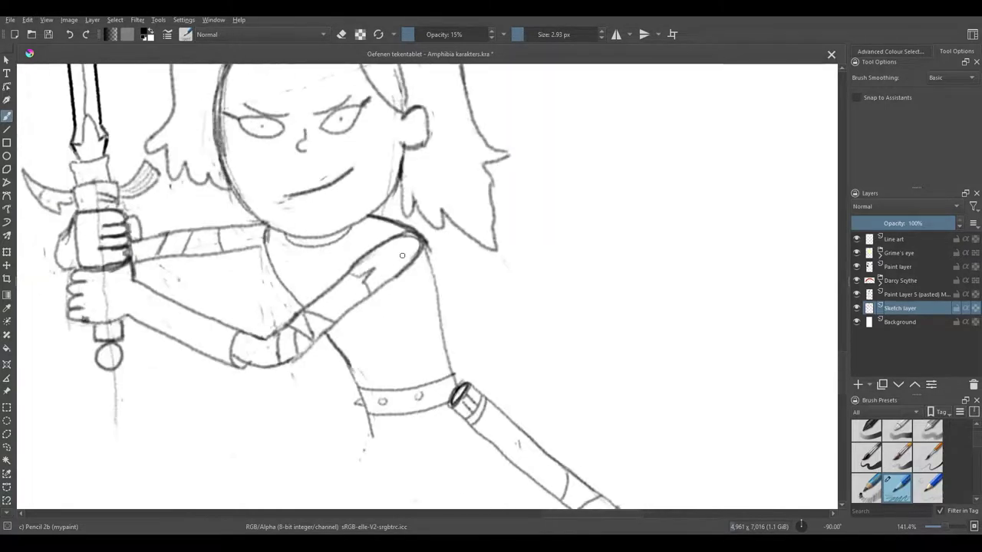
pyautogui.moveTo(120, 224)
pyautogui.mouseDown()
pyautogui.moveTo(97, 228)
pyautogui.moveTo(106, 250)
pyautogui.mouseUp()
pyautogui.press('e')
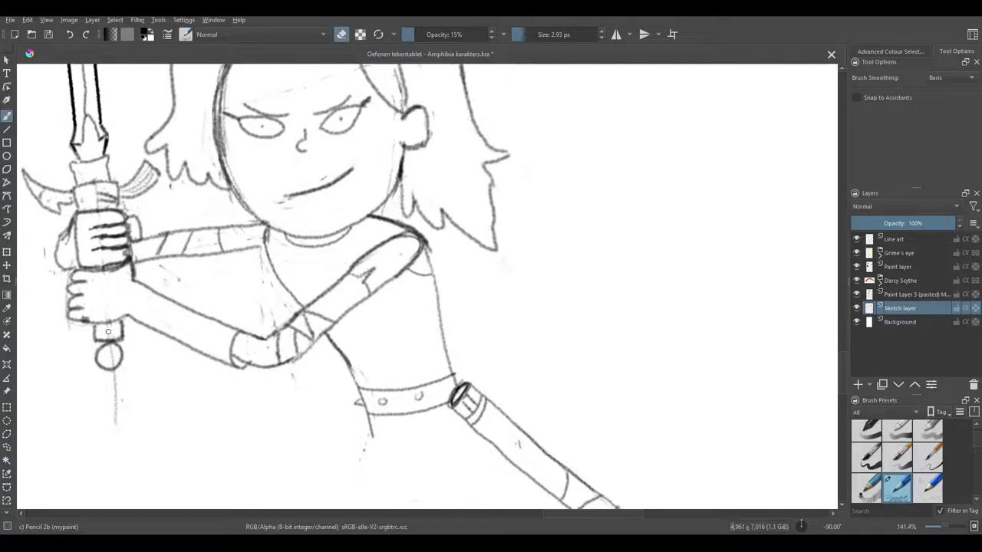
pyautogui.moveTo(109, 359); pyautogui.dragTo(115, 422)
pyautogui.press('-')
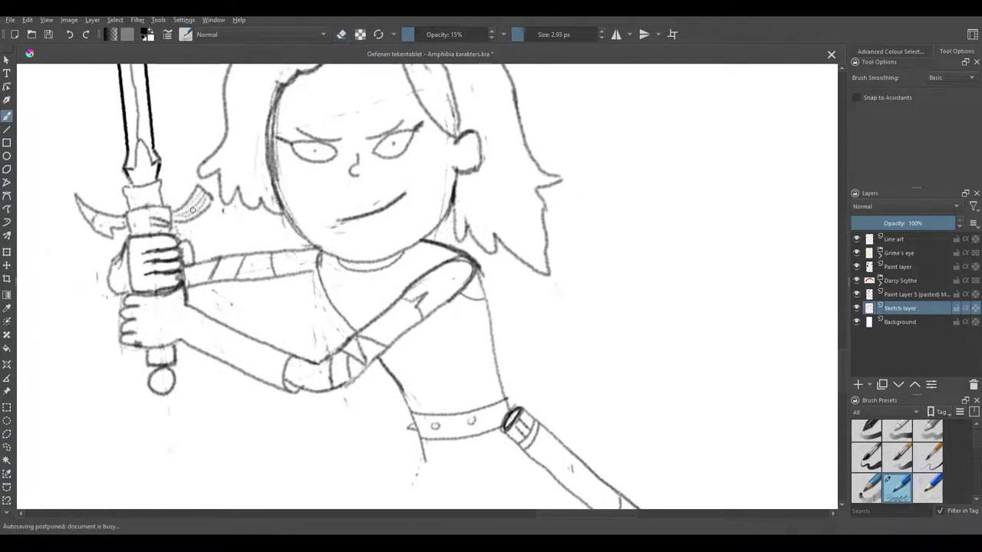
pyautogui.press('e')
# Draw rows of scalloped armor scales across the chest and torso above the belt.
pyautogui.press('-')
pyautogui.moveTo(300, 216)
pyautogui.mouseDown()
pyautogui.moveTo(239, 215)
pyautogui.moveTo(142, 77)
pyautogui.mouseUp()
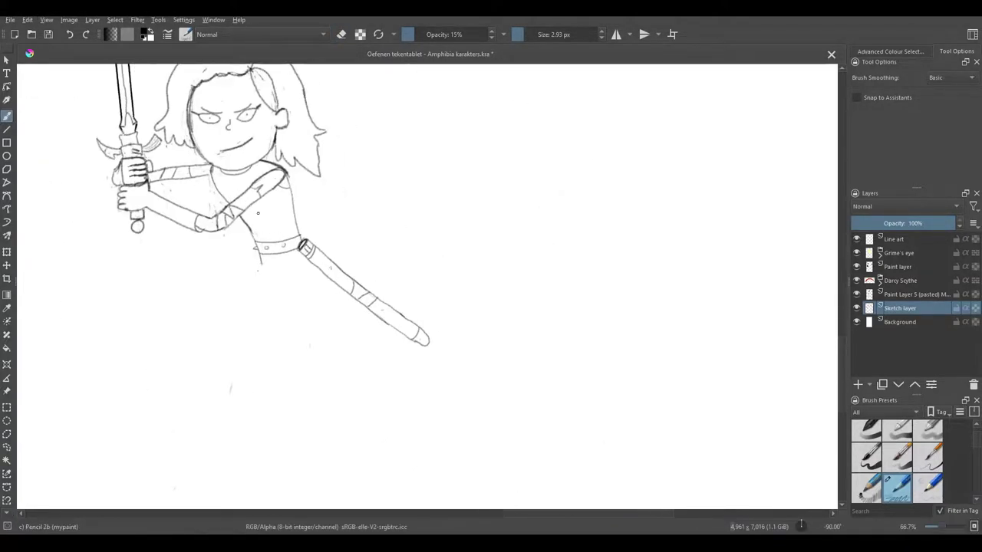
pyautogui.press('+')
pyautogui.press('e')
pyautogui.press('e')
pyautogui.moveTo(165, 163); pyautogui.dragTo(189, 165)
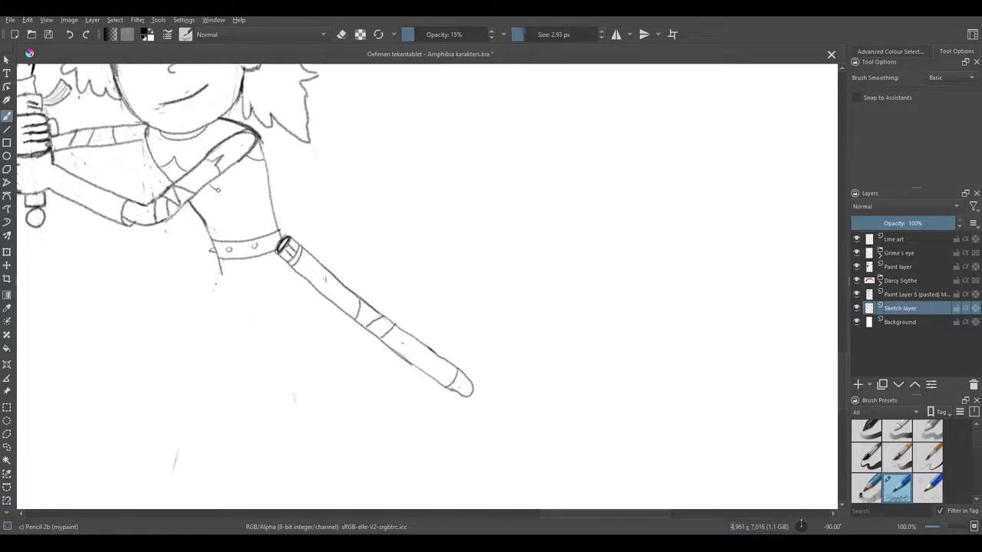
pyautogui.moveTo(201, 218); pyautogui.dragTo(273, 207)
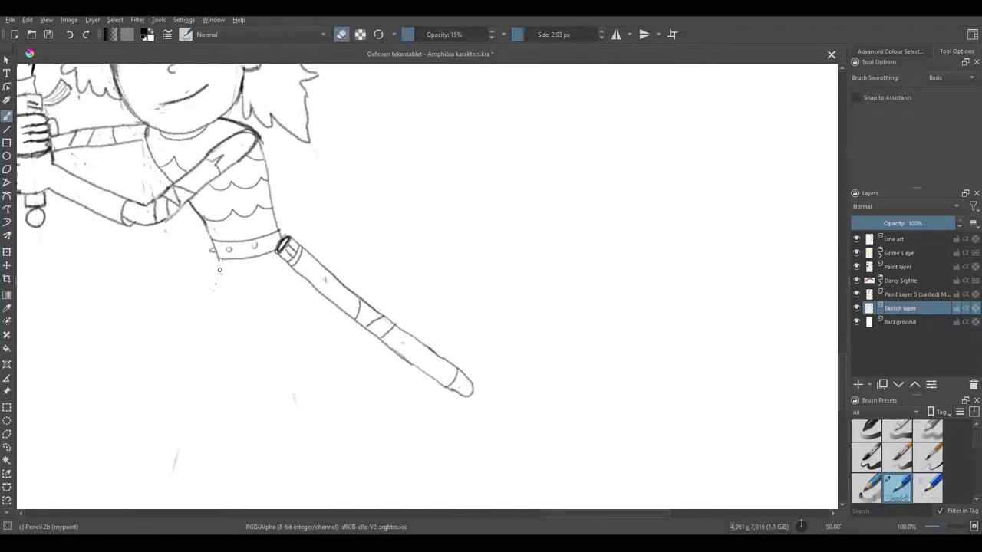
# Replace the line below the belt with a flared skirt that has a curved hem, tidying it around the scabbard.
pyautogui.moveTo(221, 259)
pyautogui.mouseDown()
pyautogui.moveTo(204, 322)
pyautogui.moveTo(311, 305)
pyautogui.moveTo(295, 274)
pyautogui.mouseUp()
pyautogui.scroll(-3, 294, 275)
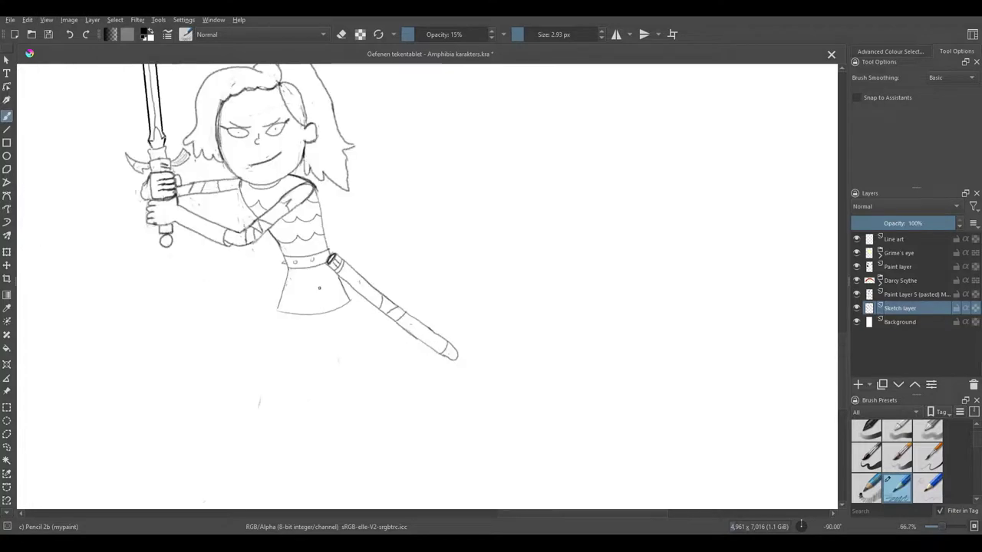
pyautogui.scroll(3, 293, 276)
pyautogui.press('e')
pyautogui.press('e')
# Sketch the thigh lines of both legs spreading downward from the skirt's hem.
pyautogui.moveTo(146, 246)
pyautogui.mouseDown()
pyautogui.moveTo(238, 253)
pyautogui.moveTo(226, 241)
pyautogui.moveTo(207, 295)
pyautogui.mouseUp()
pyautogui.press('e')
pyautogui.press('e')
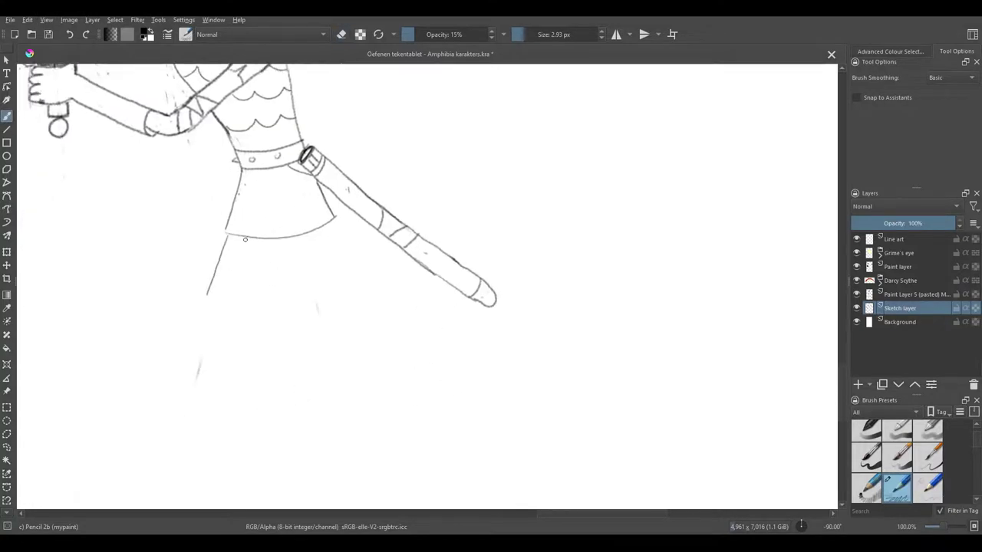
pyautogui.moveTo(243, 236); pyautogui.dragTo(226, 300)
pyautogui.moveTo(317, 231)
pyautogui.mouseDown()
pyautogui.moveTo(331, 288)
pyautogui.moveTo(356, 295)
pyautogui.mouseUp()
pyautogui.hotkey('ctrl', 'z')
pyautogui.press('+')
# Draw the leg on the scabbard side with a knee cuff, a banded boot shaft and the start of an ankle strap.
pyautogui.moveTo(290, 293)
pyautogui.mouseDown()
pyautogui.moveTo(322, 299)
pyautogui.moveTo(337, 388)
pyautogui.mouseUp()
pyautogui.moveTo(323, 298)
pyautogui.mouseDown()
pyautogui.moveTo(364, 367)
pyautogui.moveTo(373, 337)
pyautogui.moveTo(328, 366)
pyautogui.moveTo(375, 345)
pyautogui.mouseUp()
pyautogui.scroll(-2, 360, 402)
pyautogui.hotkey('ctrl', 'z')
pyautogui.moveTo(369, 372)
pyautogui.mouseDown()
pyautogui.moveTo(332, 374)
pyautogui.moveTo(359, 399)
pyautogui.moveTo(358, 379)
pyautogui.mouseUp()
pyautogui.press('e')
pyautogui.press('e')
pyautogui.press('e')
pyautogui.moveTo(330, 347); pyautogui.dragTo(345, 393)
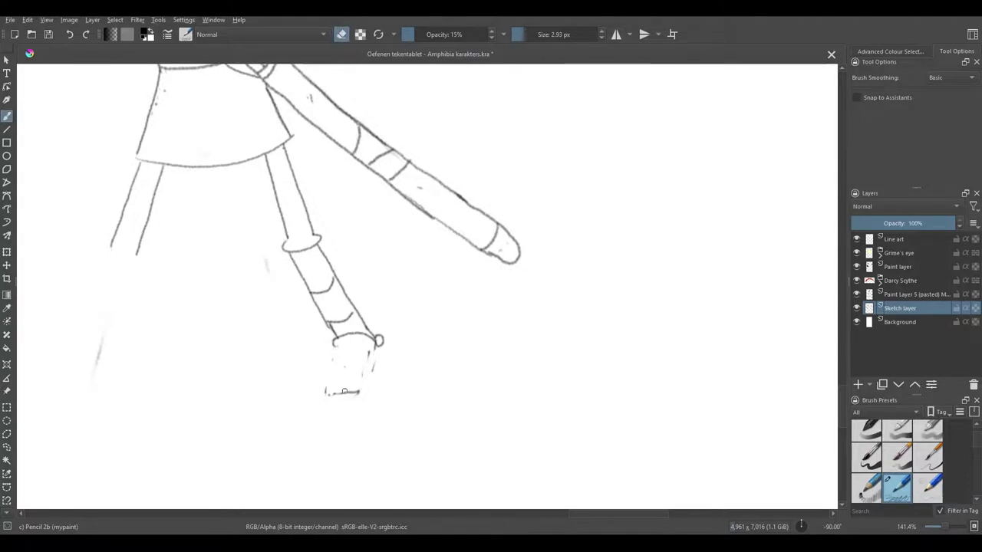
# Draw that boot's foot with a curved ankle strap, a round side buckle and a toe cap.
pyautogui.press('e')
pyautogui.moveTo(375, 342)
pyautogui.mouseDown()
pyautogui.moveTo(376, 390)
pyautogui.moveTo(354, 412)
pyautogui.moveTo(335, 344)
pyautogui.moveTo(373, 394)
pyautogui.moveTo(383, 347)
pyautogui.moveTo(379, 396)
pyautogui.mouseUp()
pyautogui.press('e')
pyautogui.press('e')
pyautogui.press('e')
pyautogui.press('e')
pyautogui.moveTo(367, 349); pyautogui.dragTo(333, 352)
pyautogui.press('e')
pyautogui.press('e')
pyautogui.press('e')
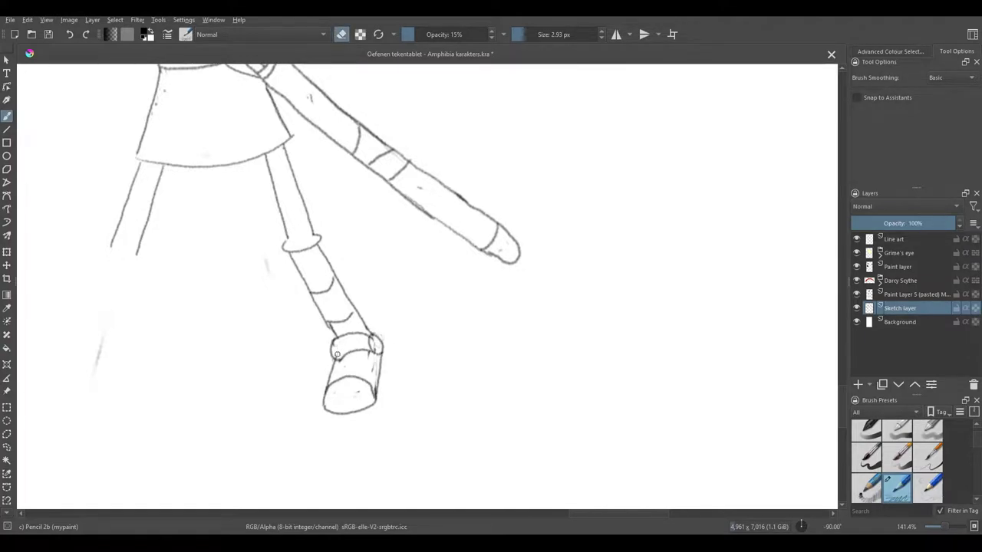
# Erase the boot and lower leg on the scabbard side and set the brush size to 6.29 px.
pyautogui.scroll(-3, 373, 366)
pyautogui.moveTo(414, 361)
pyautogui.mouseDown()
pyautogui.moveTo(417, 373)
pyautogui.moveTo(406, 333)
pyautogui.mouseUp()
pyautogui.press('e')
pyautogui.click(520, 34)
pyautogui.press('e')
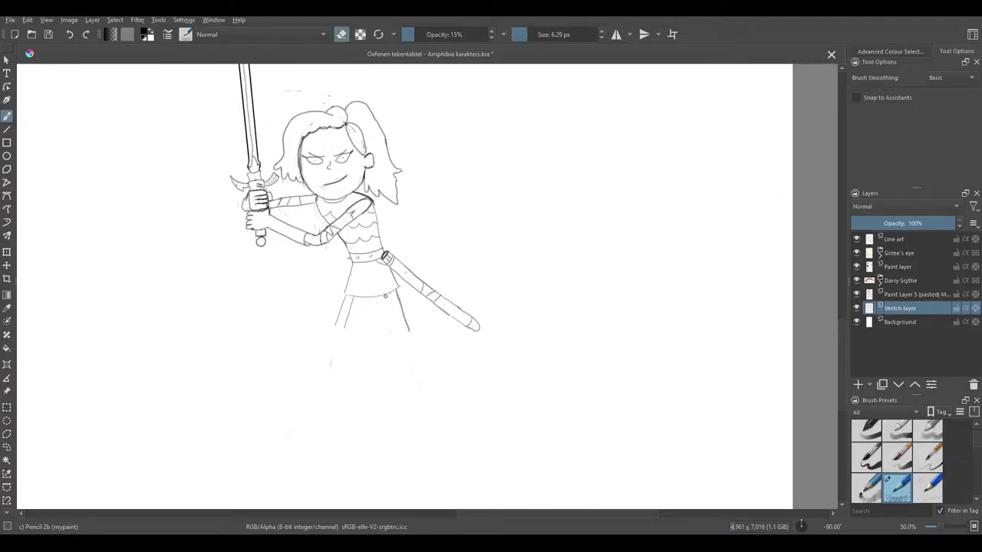
# Redraw the scabbard-side leg longer, with a knee cuff, banded boot shaft and ankle strap with a round buckle.
pyautogui.press('e')
pyautogui.moveTo(386, 296)
pyautogui.mouseDown()
pyautogui.moveTo(393, 338)
pyautogui.moveTo(414, 333)
pyautogui.mouseUp()
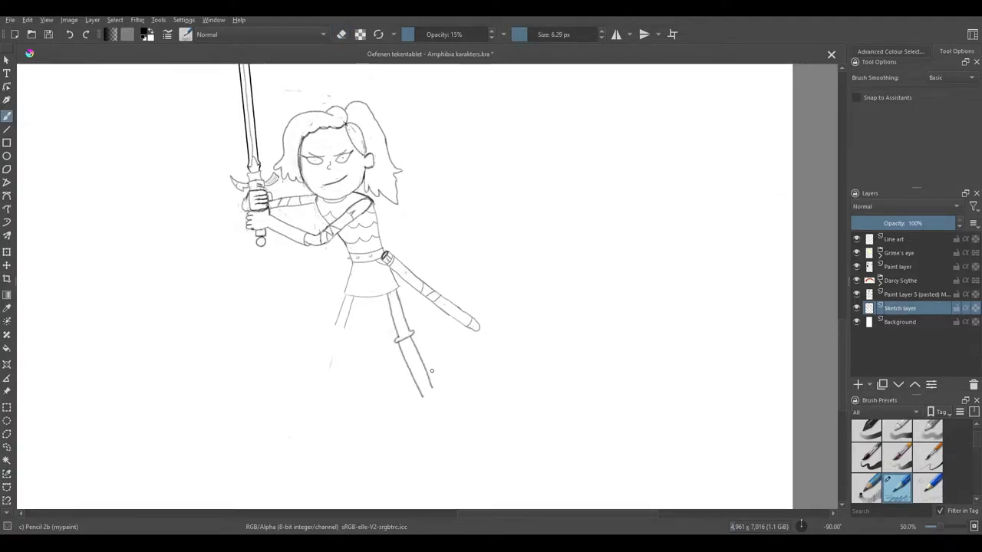
pyautogui.hotkey('ctrl', 'z')
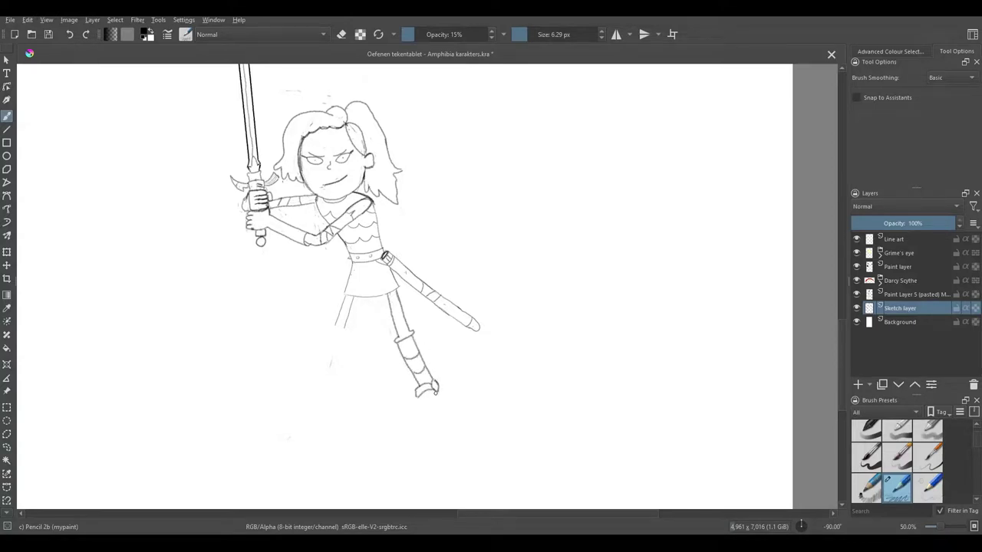
# Draw the scabbard-side boot's foot below the ankle strap with a curved toe cap, cleaning up its outline.
pyautogui.moveTo(418, 409); pyautogui.dragTo(433, 404)
pyautogui.press('e')
pyautogui.moveTo(415, 418); pyautogui.dragTo(432, 416)
pyautogui.press('e')
pyautogui.press('e')
pyautogui.moveTo(436, 374)
pyautogui.mouseDown()
pyautogui.moveTo(439, 406)
pyautogui.moveTo(439, 394)
pyautogui.mouseUp()
pyautogui.press('e')
pyautogui.press('e')
pyautogui.press('e')
# Extend the leg on the sword side with a knee cuff and the two side lines of a boot shaft.
pyautogui.press('e')
pyautogui.press('e')
pyautogui.press('e')
pyautogui.press('e')
pyautogui.moveTo(346, 327)
pyautogui.mouseDown()
pyautogui.moveTo(353, 306)
pyautogui.moveTo(336, 341)
pyautogui.mouseUp()
pyautogui.scroll(3, 424, 270)
pyautogui.scroll(-3, 425, 270)
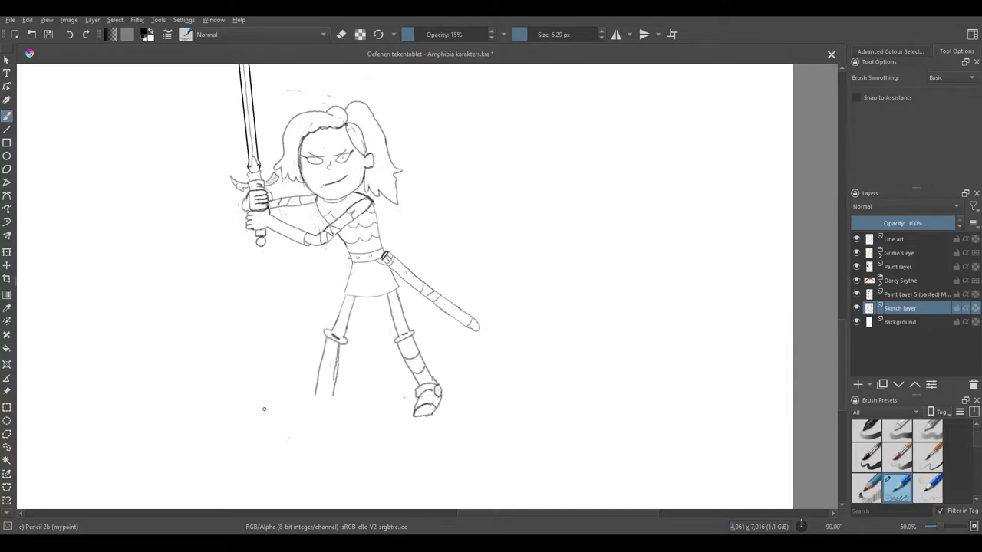
# Draw a ground line under the feet and finish the sword-side boot with its foot, round buckle, toe cap and shaft bands.
pyautogui.moveTo(274, 411); pyautogui.dragTo(547, 408)
pyautogui.press('e')
pyautogui.moveTo(283, 406)
pyautogui.mouseDown()
pyautogui.moveTo(316, 389)
pyautogui.moveTo(292, 394)
pyautogui.mouseUp()
pyautogui.press('e')
pyautogui.press('e')
pyautogui.press('e')
pyautogui.moveTo(300, 393)
pyautogui.mouseDown()
pyautogui.moveTo(289, 403)
pyautogui.moveTo(334, 395)
pyautogui.moveTo(339, 410)
pyautogui.mouseUp()
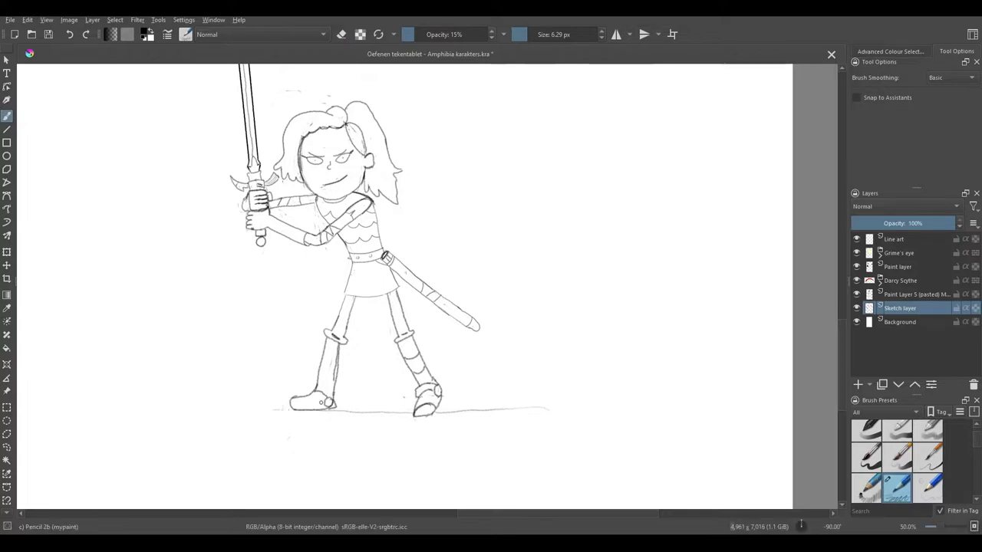
pyautogui.press('e')
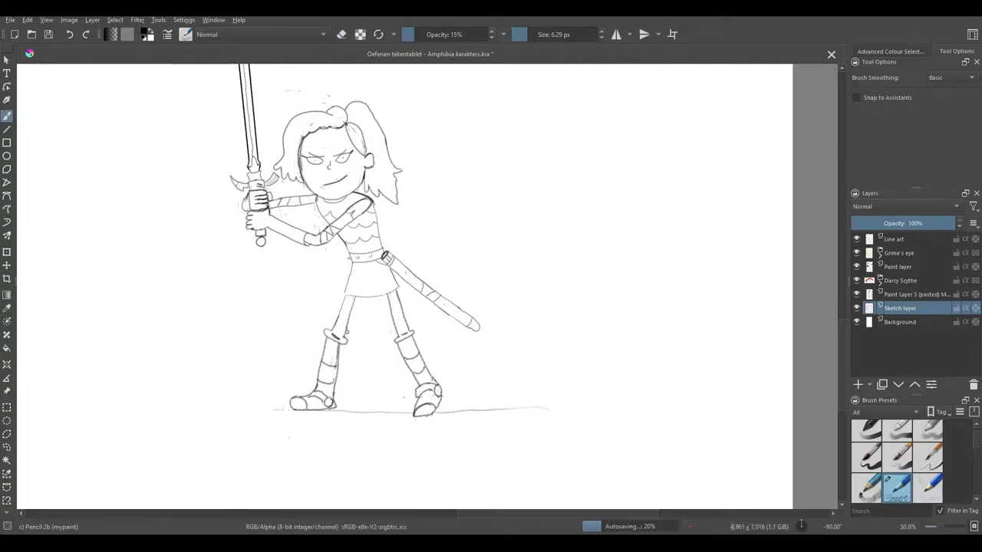
# Add a crosshatched stitch mark to the lower part of the skirt.
pyautogui.press('+')
pyautogui.press('e')
pyautogui.moveTo(324, 291); pyautogui.dragTo(338, 304)
pyautogui.press('+')
pyautogui.press('+')
pyautogui.press('e')
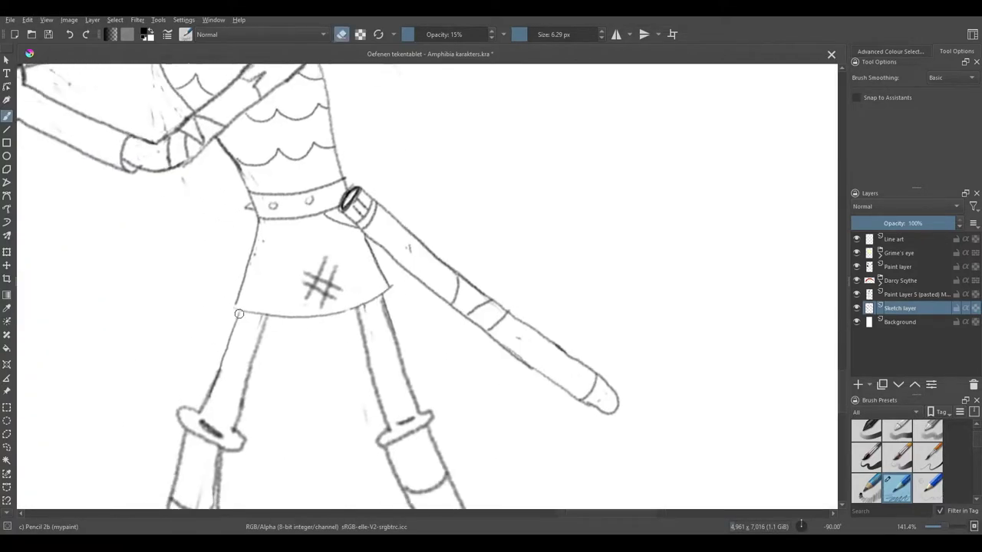
# Rework the skirt's hem into a torn edge with small jagged notches and a second line beneath it.
pyautogui.press('e')
pyautogui.moveTo(233, 305); pyautogui.dragTo(345, 320)
pyautogui.moveTo(389, 286); pyautogui.dragTo(396, 299)
pyautogui.press('e')
pyautogui.moveTo(284, 307); pyautogui.dragTo(300, 322)
pyautogui.press('e')
pyautogui.moveTo(286, 292)
pyautogui.mouseDown()
pyautogui.moveTo(288, 316)
pyautogui.moveTo(347, 306)
pyautogui.mouseUp()
pyautogui.press('e')
pyautogui.press('e')
pyautogui.press('-')
pyautogui.press('-')
pyautogui.press('-')
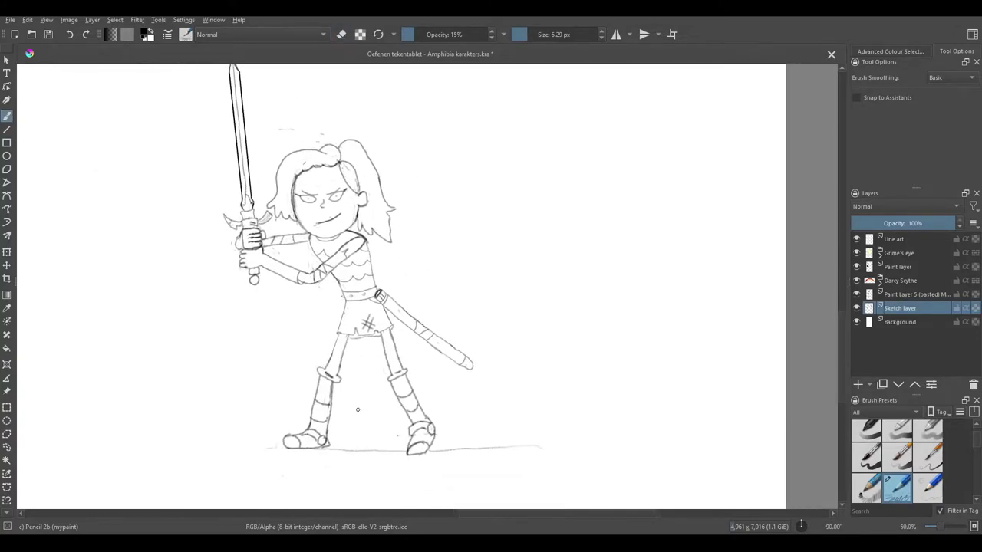
# Erase the whole scabbard at the hip and set the brush size to 4.64 px.
pyautogui.press('+')
pyautogui.press('+')
pyautogui.press('+')
pyautogui.press('-')
pyautogui.press('-')
pyautogui.press('-')
pyautogui.press('e')
pyautogui.moveTo(455, 350)
pyautogui.mouseDown()
pyautogui.moveTo(428, 340)
pyautogui.moveTo(366, 273)
pyautogui.moveTo(391, 308)
pyautogui.mouseUp()
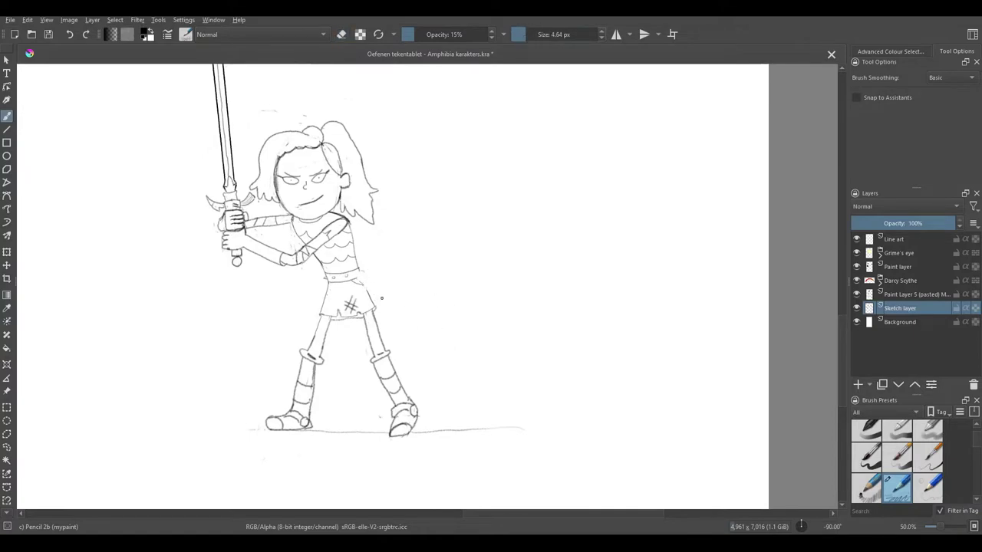
# Redraw the scabbard's outline at a steeper downward angle from the belt, ending in a rounded tip.
pyautogui.press('+')
pyautogui.press('+')
pyautogui.press('+')
pyautogui.moveTo(295, 260)
pyautogui.mouseDown()
pyautogui.moveTo(448, 442)
pyautogui.moveTo(317, 284)
pyautogui.moveTo(374, 327)
pyautogui.moveTo(392, 308)
pyautogui.moveTo(364, 306)
pyautogui.mouseUp()
pyautogui.press('e')
pyautogui.press('e')
pyautogui.press('e')
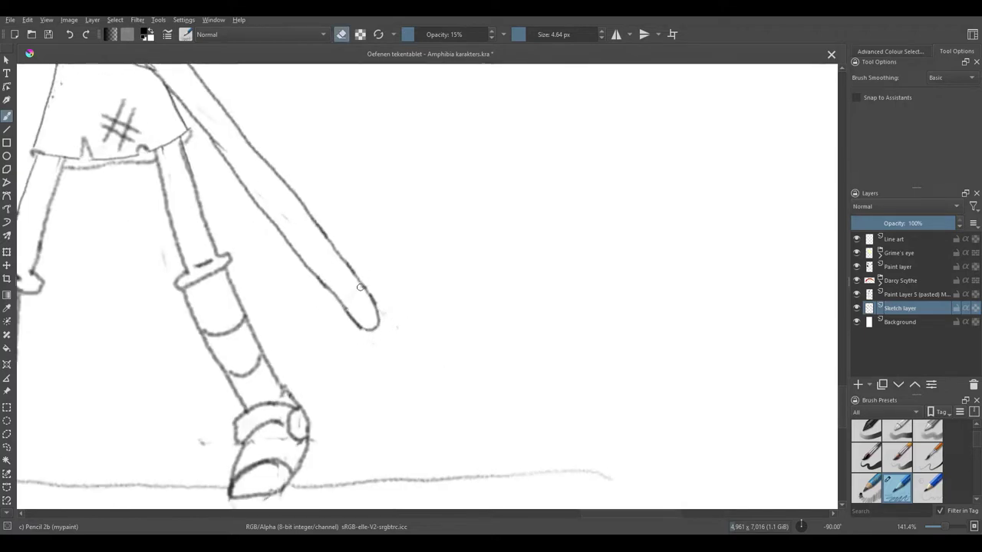
pyautogui.press('e')
# Detail the new scabbard with a dark oval mouth, straps below it, diagonal bands along its length and a curved tip cap.
pyautogui.press('-')
pyautogui.press('-')
pyautogui.press('-')
pyautogui.press('+')
pyautogui.press('+')
pyautogui.press('+')
pyautogui.moveTo(286, 201); pyautogui.dragTo(290, 212)
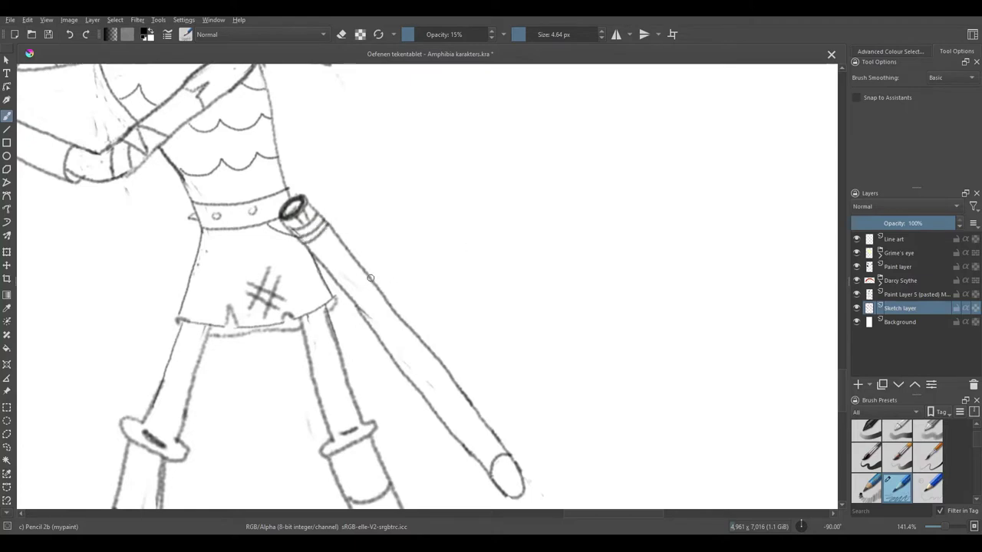
pyautogui.moveTo(371, 278); pyautogui.dragTo(362, 309)
pyautogui.moveTo(369, 321); pyautogui.dragTo(393, 311)
pyautogui.moveTo(382, 344); pyautogui.dragTo(410, 330)
pyautogui.press('-')
pyautogui.press('-')
pyautogui.press('-')
pyautogui.press('-')
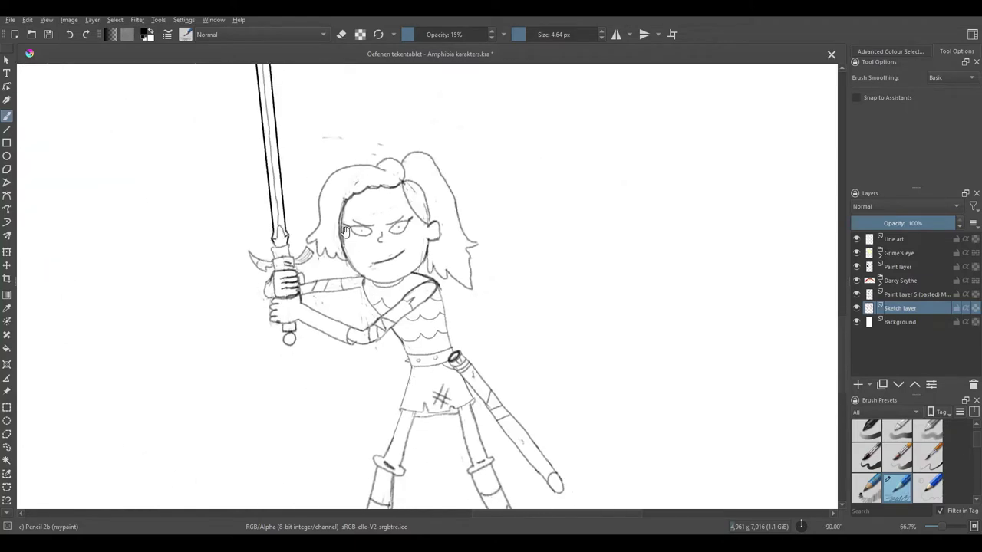
# Erase the dark stroke inside the sword-side boot's knee cuff and tidy the cuff's upper edge.
pyautogui.press('+')
pyautogui.press('+')
pyautogui.press('+')
pyautogui.scroll(-5, 316, 304)
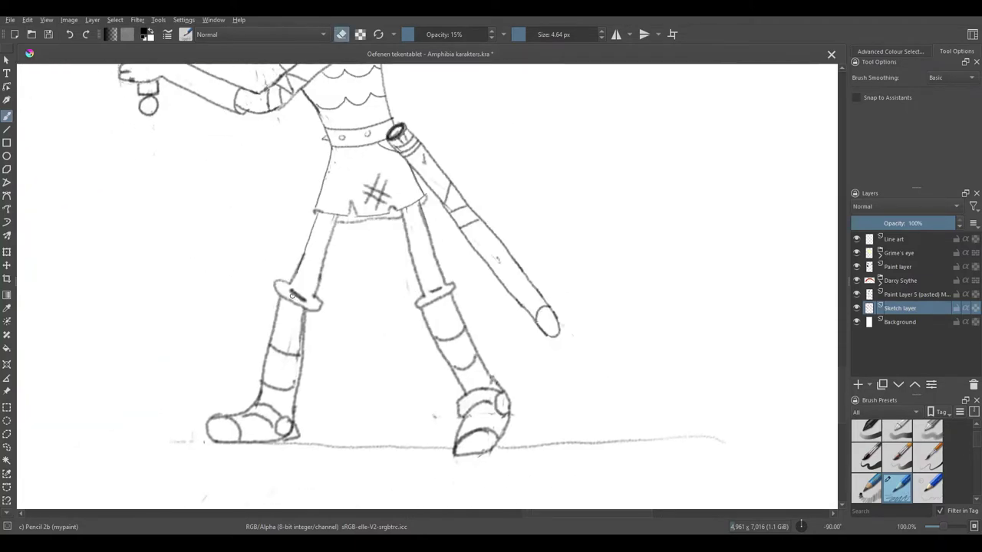
pyautogui.press('e')
pyautogui.moveTo(316, 304); pyautogui.dragTo(285, 287)
pyautogui.press('e')
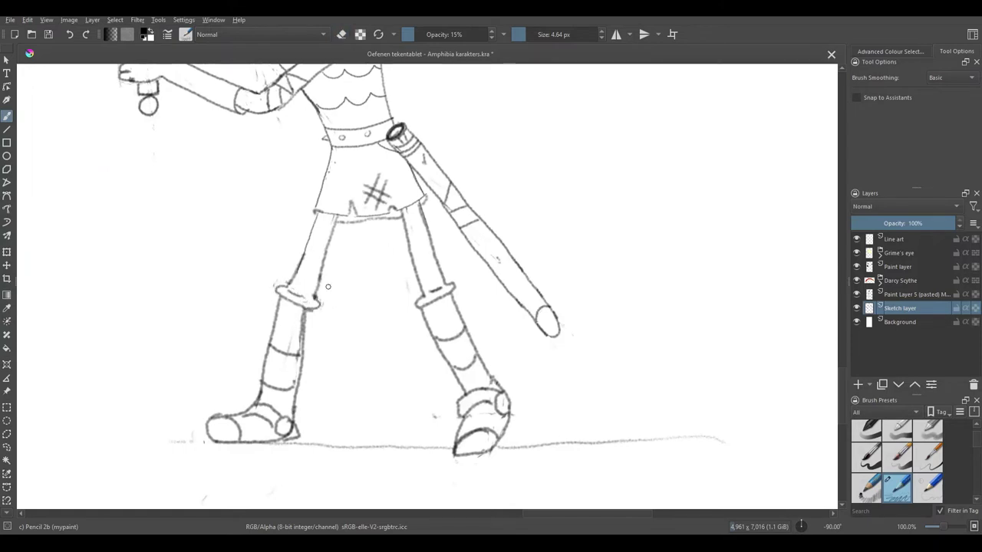
pyautogui.press('-')
pyautogui.press('-')
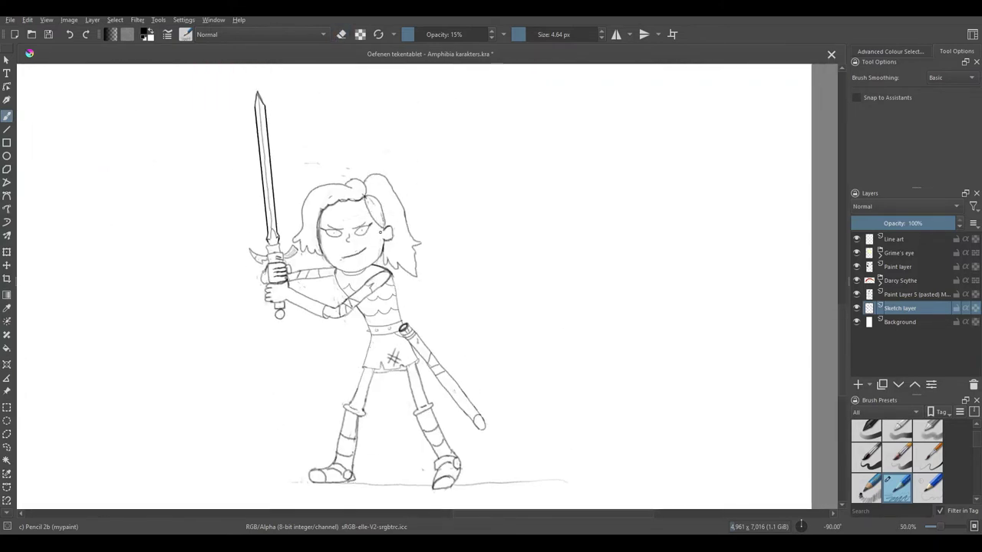
pyautogui.press('+')
pyautogui.press('+')
pyautogui.press('+')
pyautogui.press('-')
pyautogui.press('-')
pyautogui.press('-')
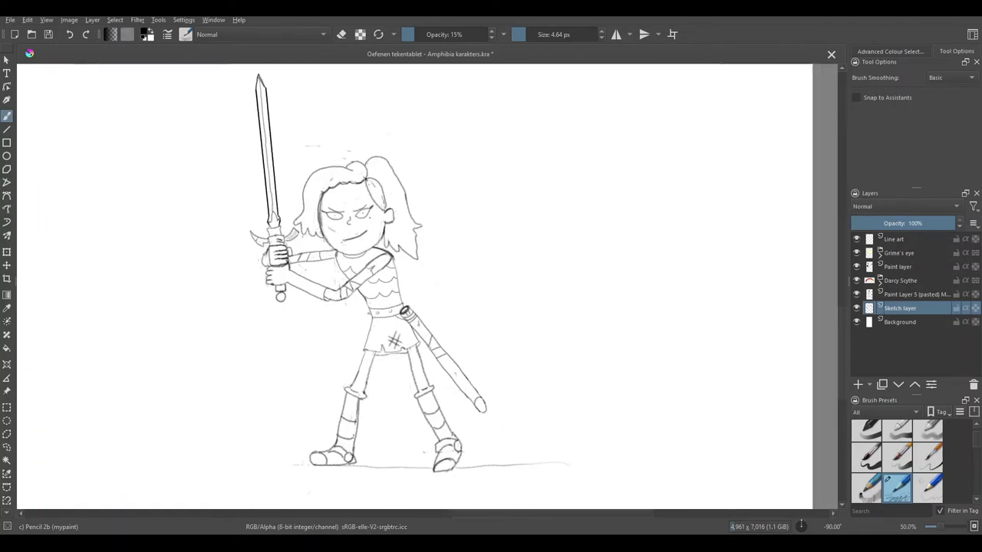